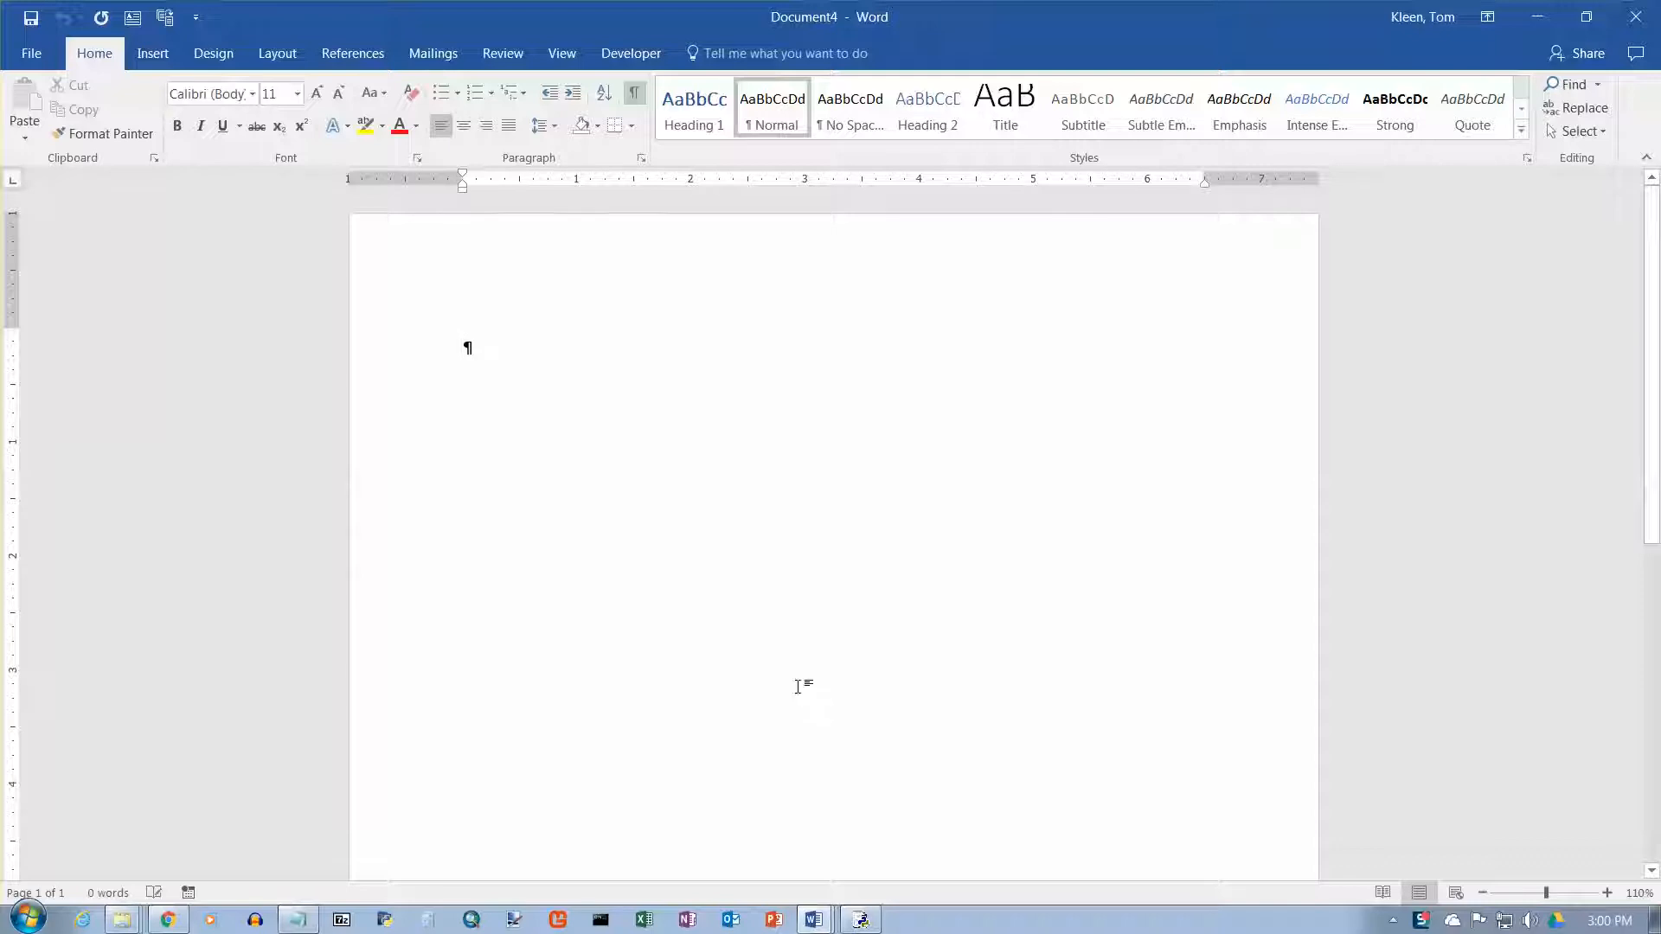
- Set the font size of the empty document's first paragraph to 20
{"action": "scroll", "coordinate": [797, 686], "scroll_direction": "up", "scroll_amount": 5, "text": "ctrl"}
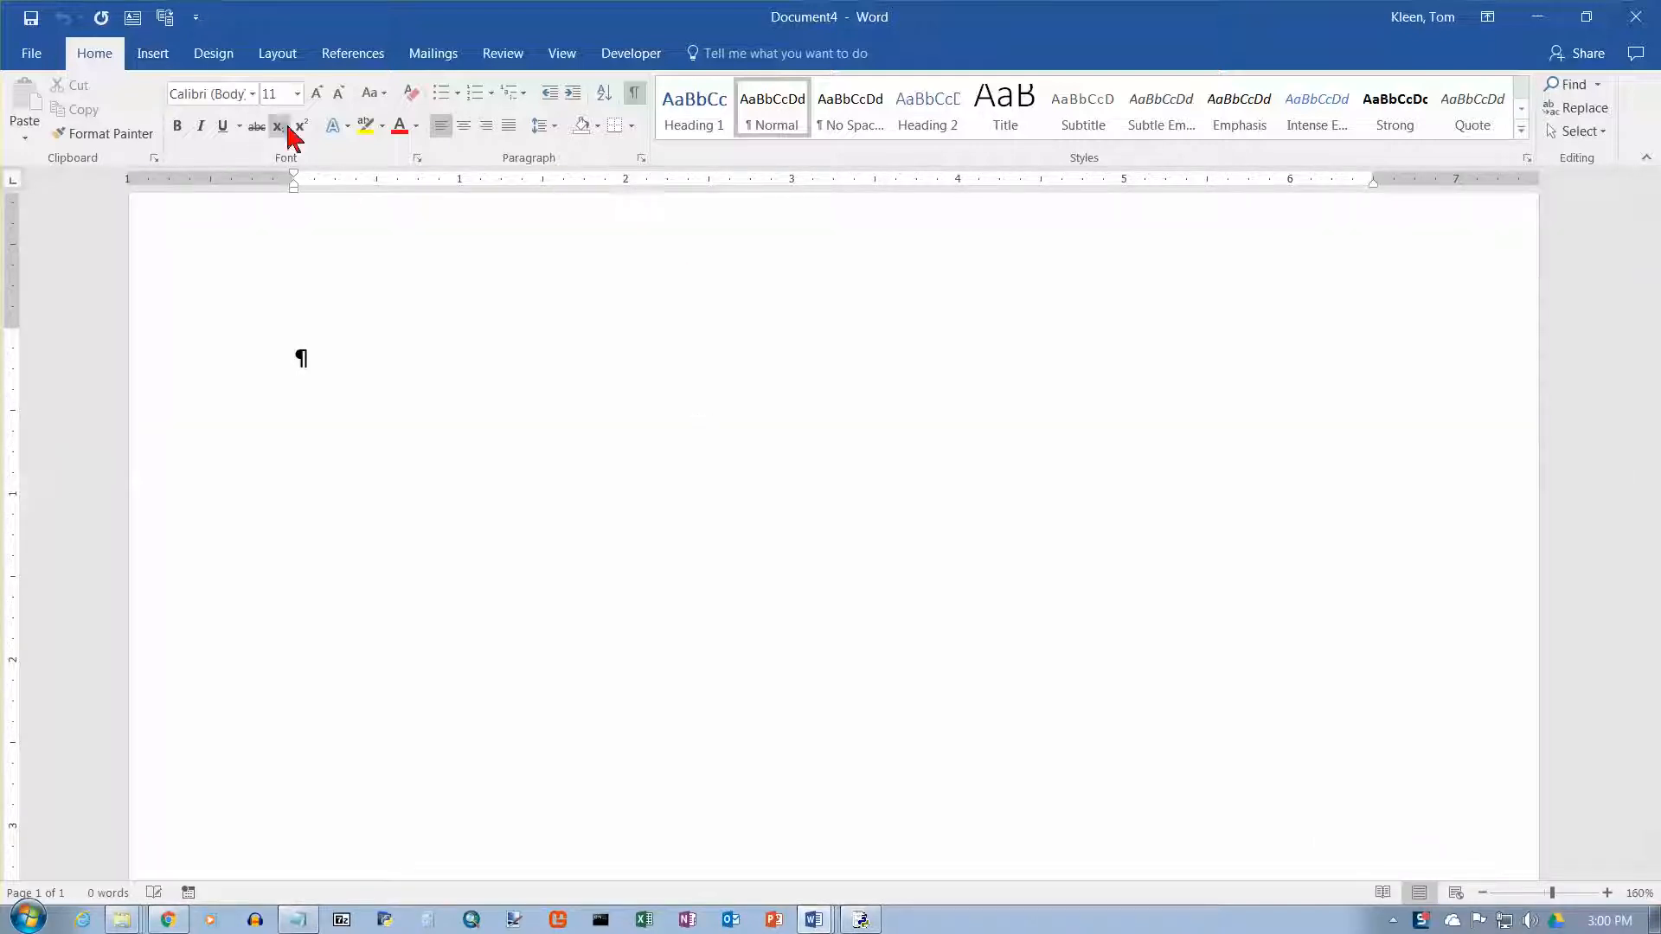
{"action": "left_click", "coordinate": [297, 94]}
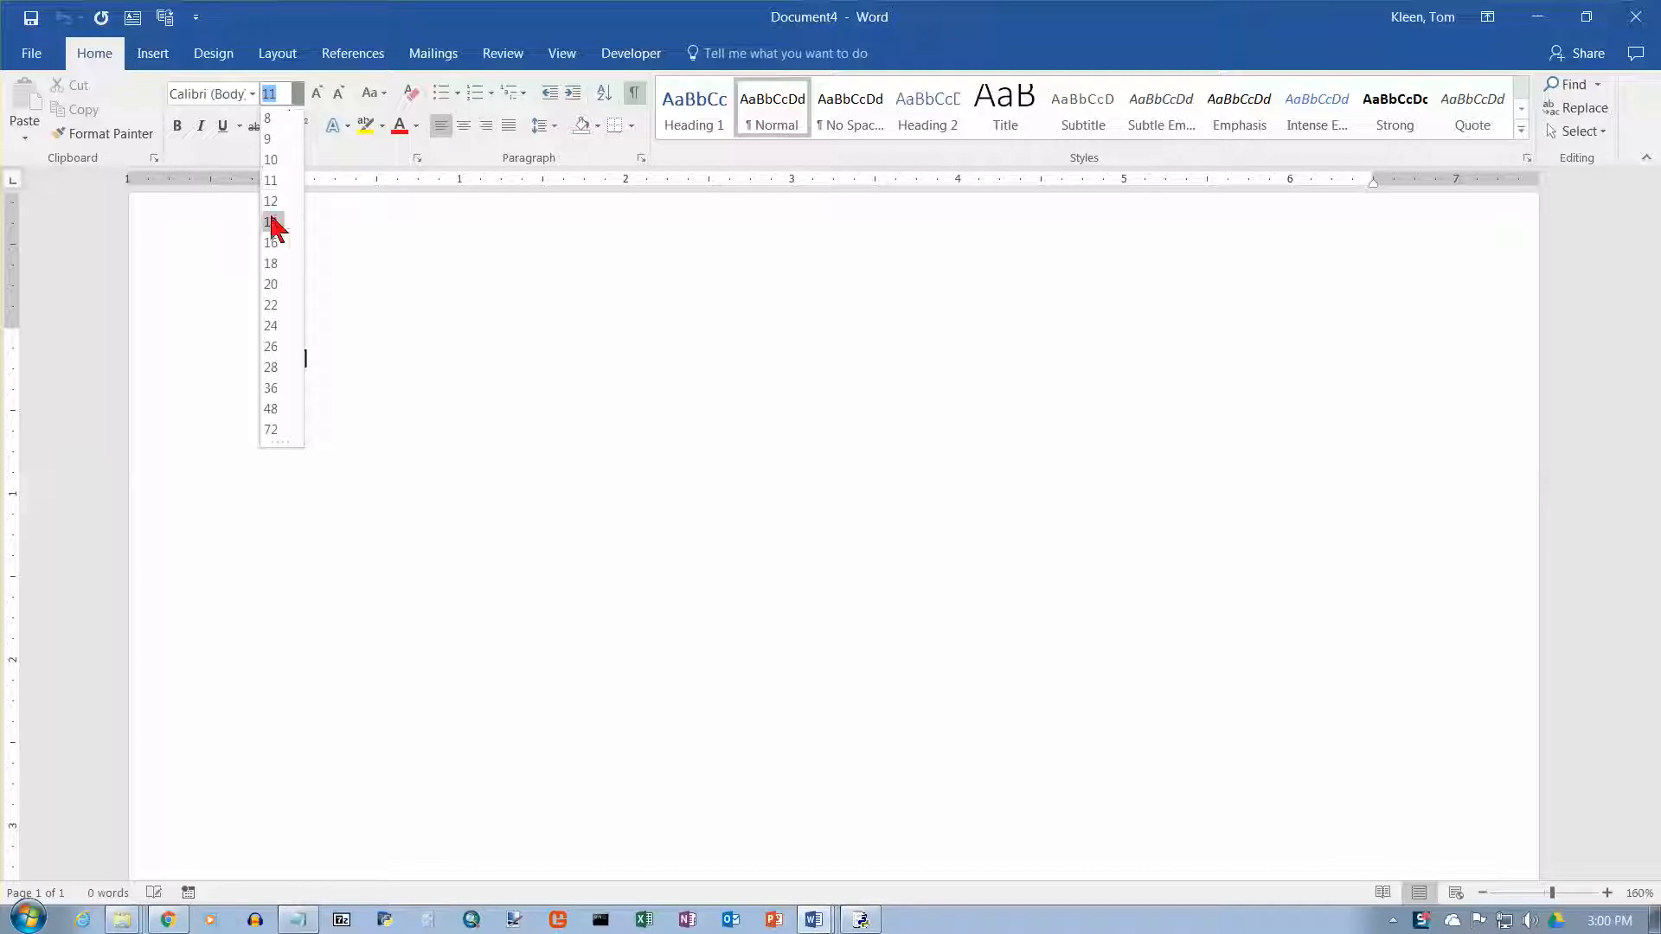
{"action": "left_click", "coordinate": [270, 289]}
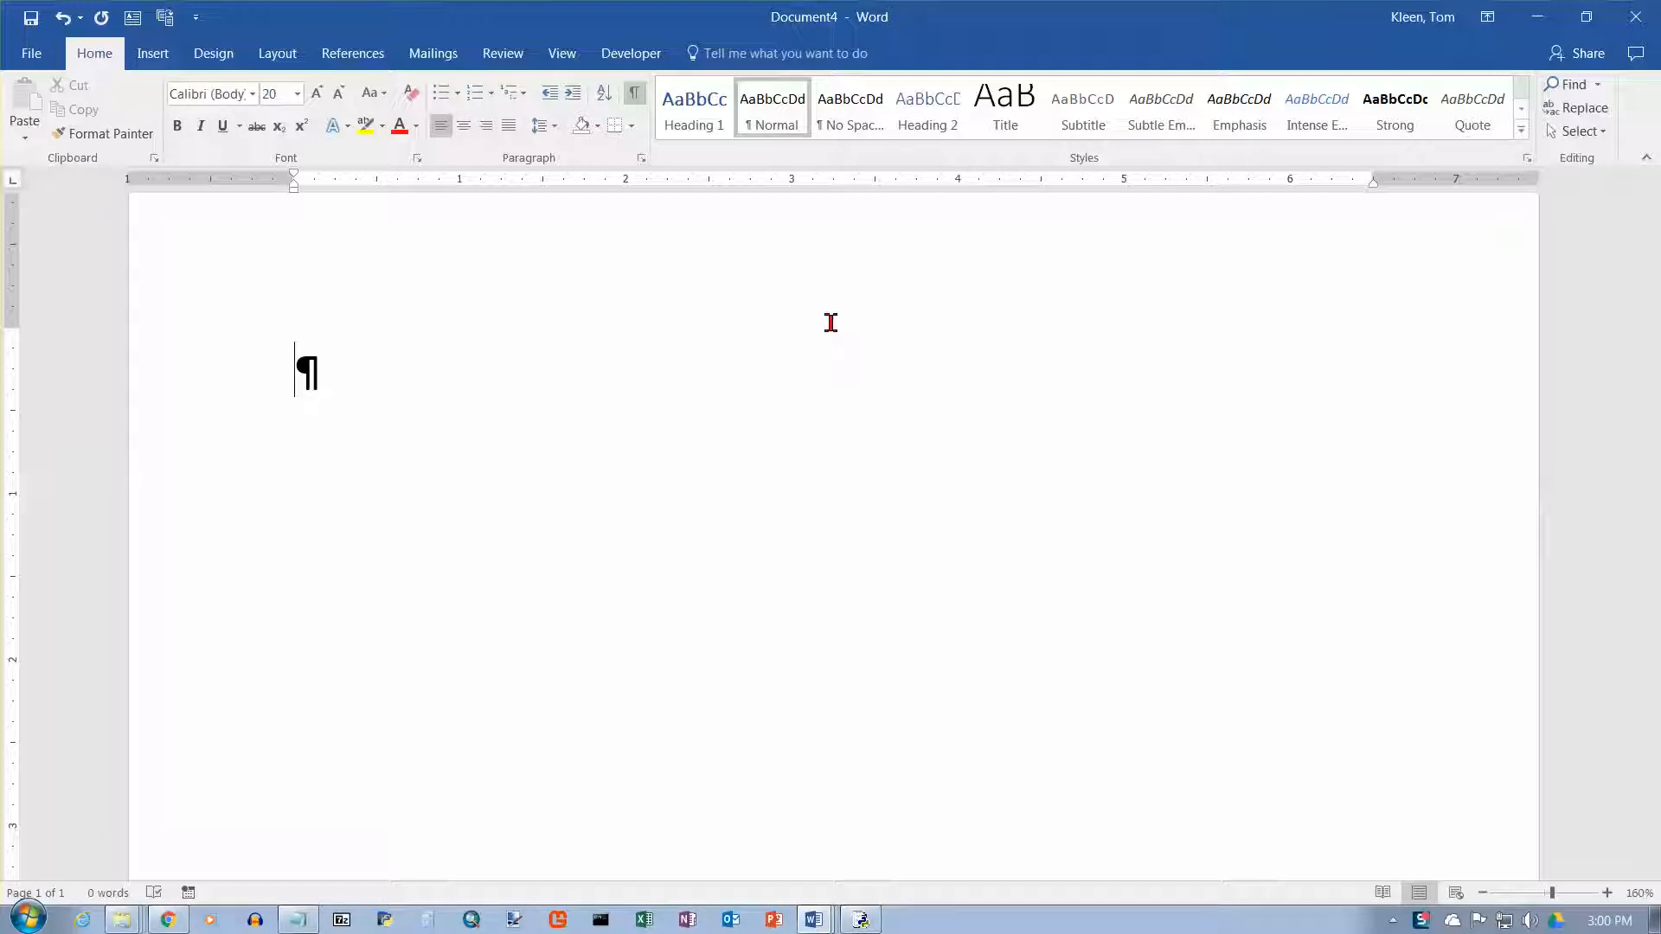
- Enter (c) on the first line and revert its automatic © replacement to the literal characters
{"action": "type", "text": "(c)"}
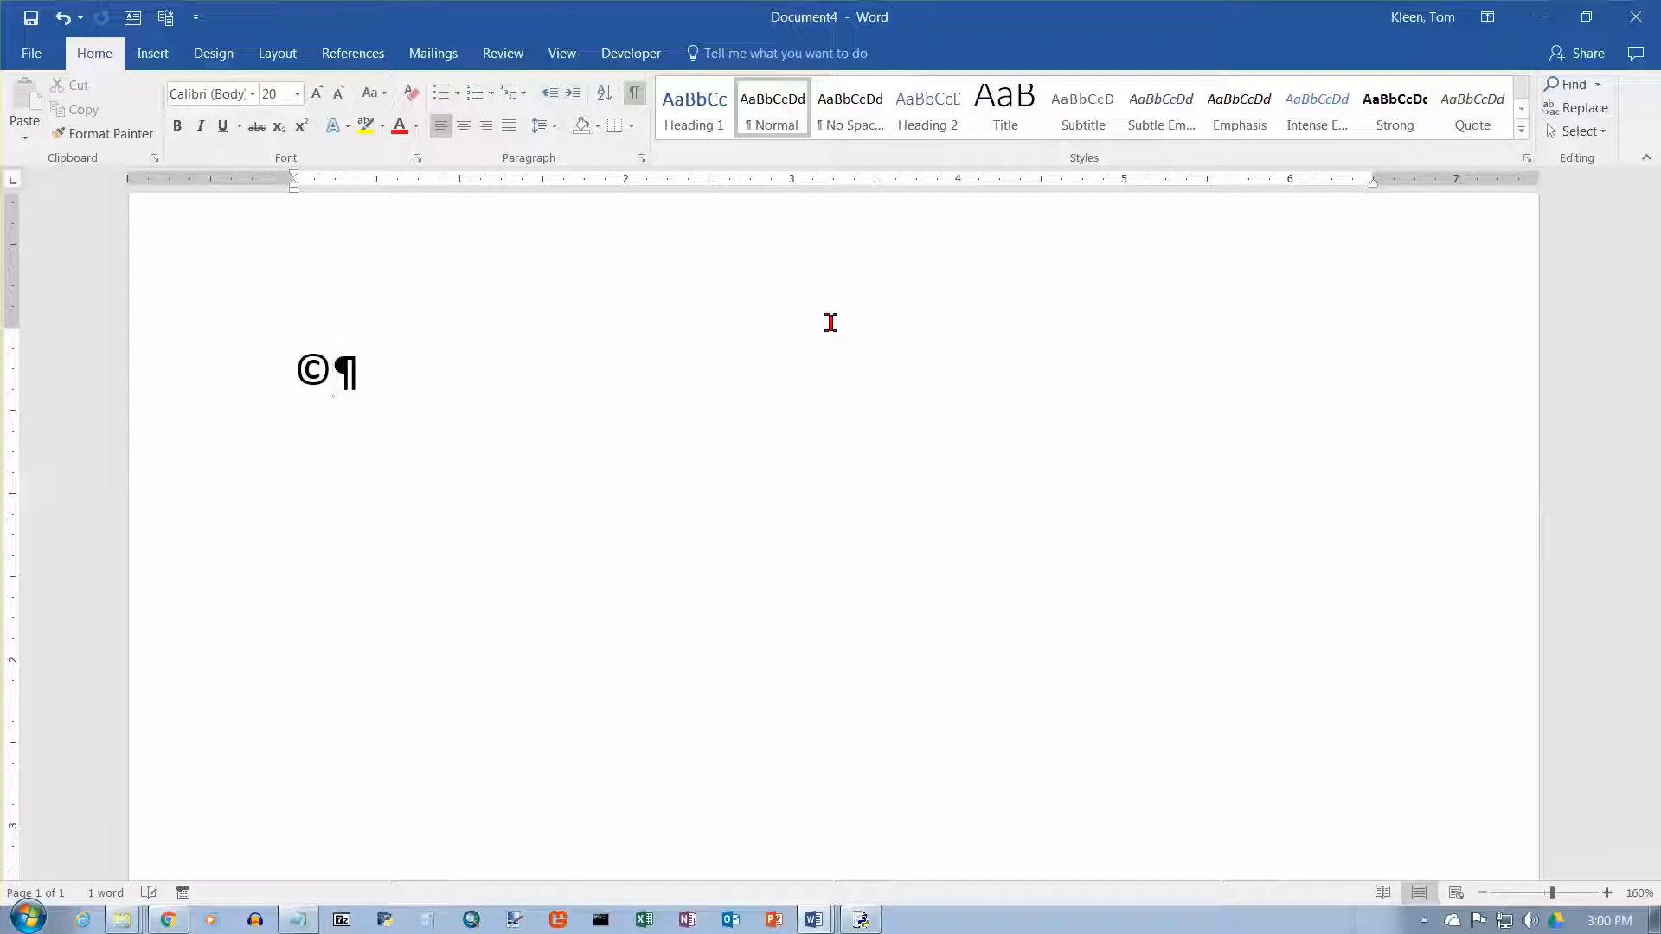
{"action": "key", "text": "ctrl+z"}
{"action": "key", "text": "ctrl+y"}
{"action": "key", "text": "ctrl+z"}
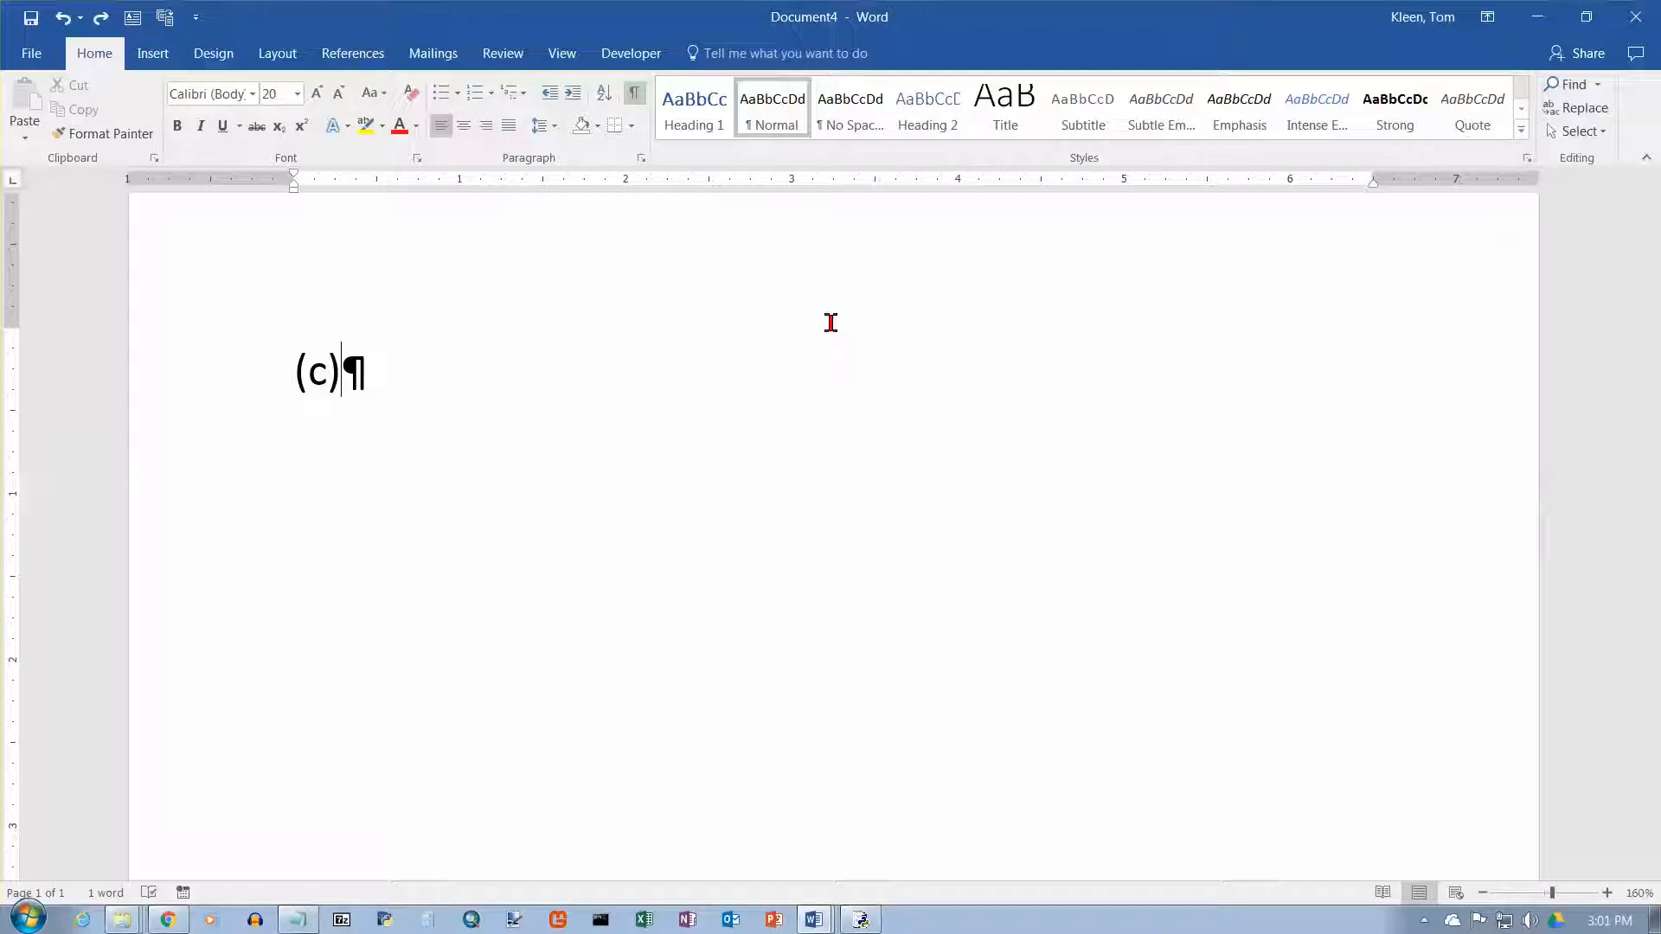
- Add the ®, ™ and € symbols after (c), separated by spaces, using the AutoCorrect codes (r), (tm) and (e)
{"action": "type", "text": "(r"}
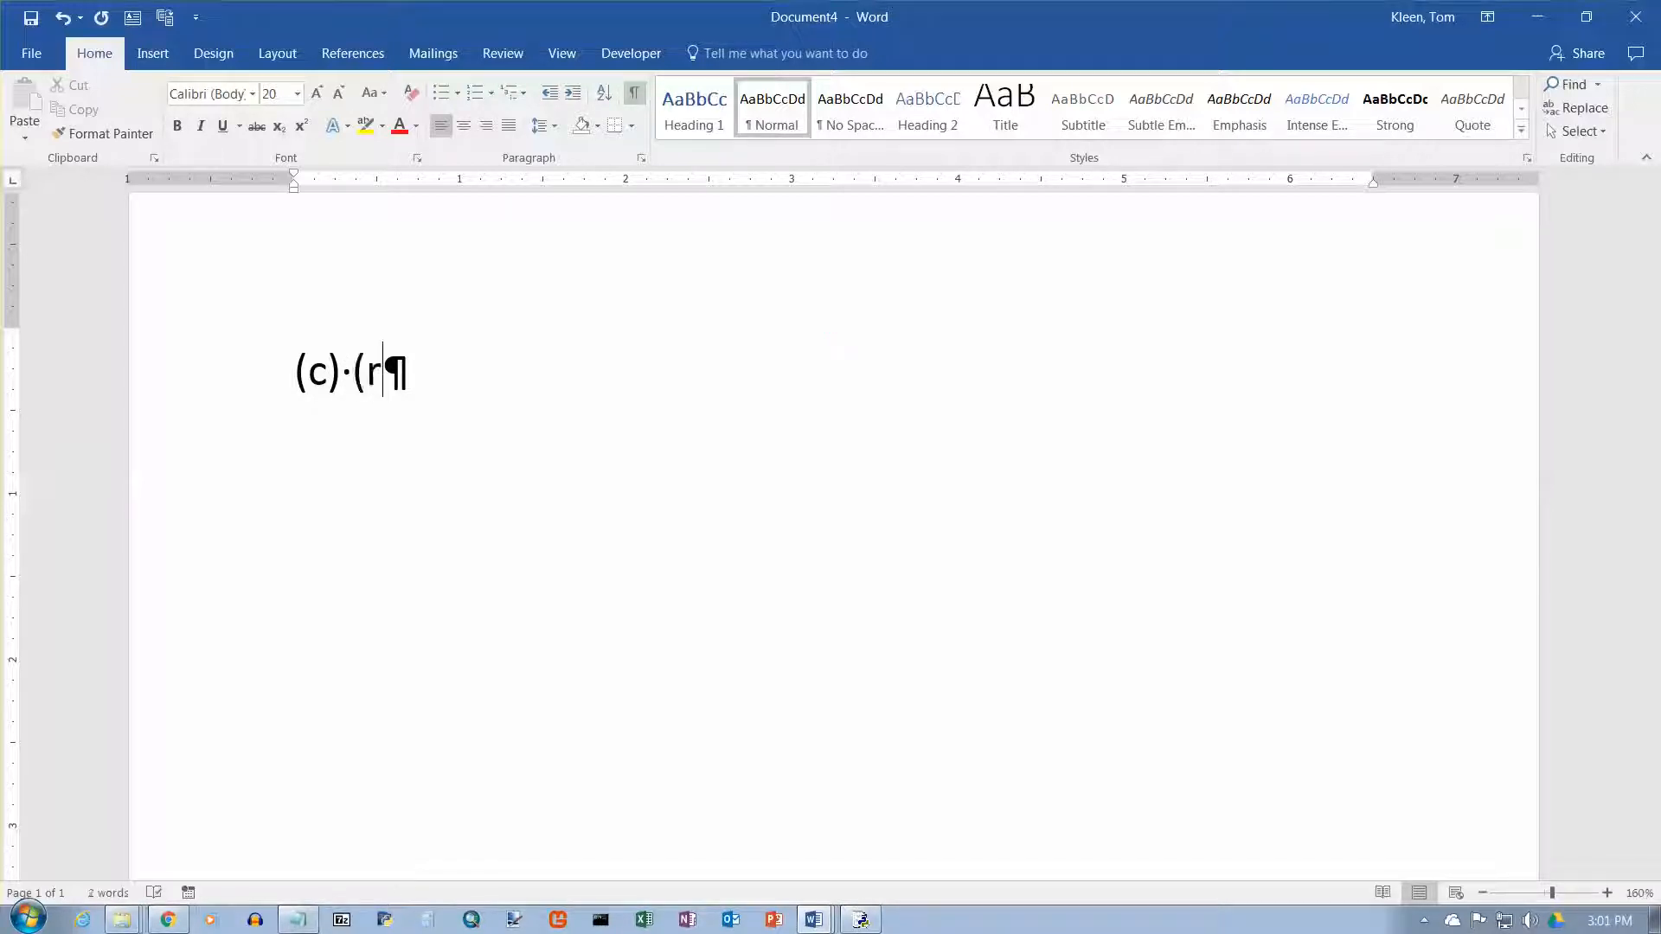
{"action": "type", "text": ")"}
{"action": "type", "text": " (tm)"}
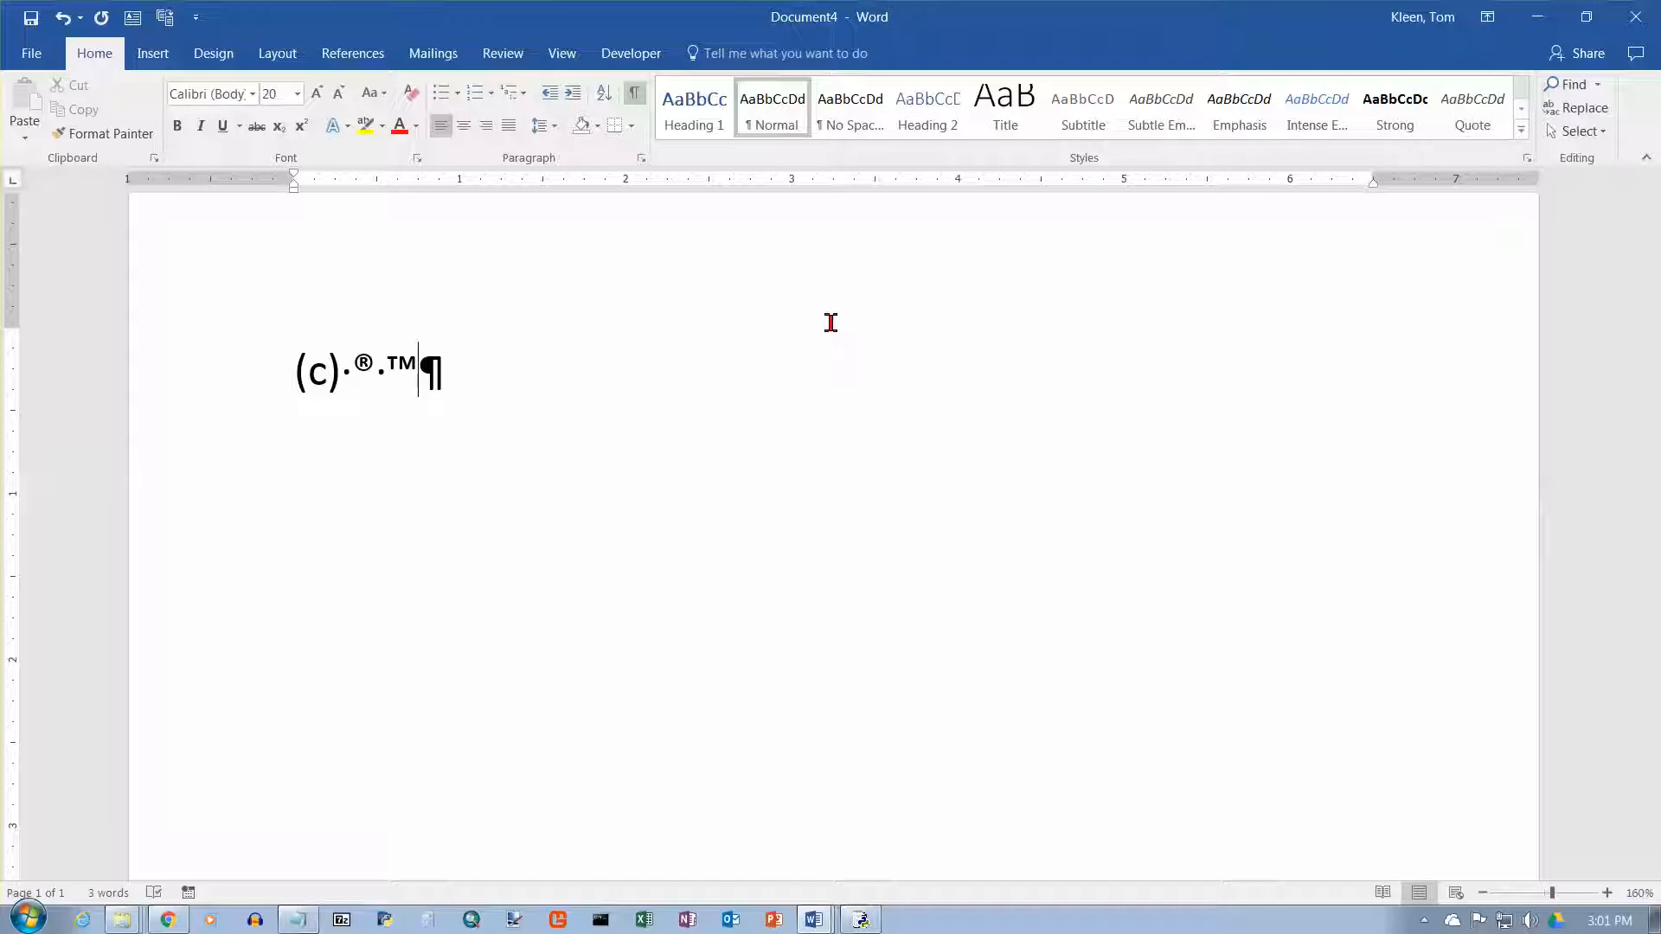
{"action": "type", "text": "(e"}
{"action": "type", "text": ")"}
- Add a second line with a smiling face and a frowning face from the emoticons :) and :(
{"action": "key", "text": "Return"}
{"action": "type", "text": ":"}
{"action": "type", "text": ")"}
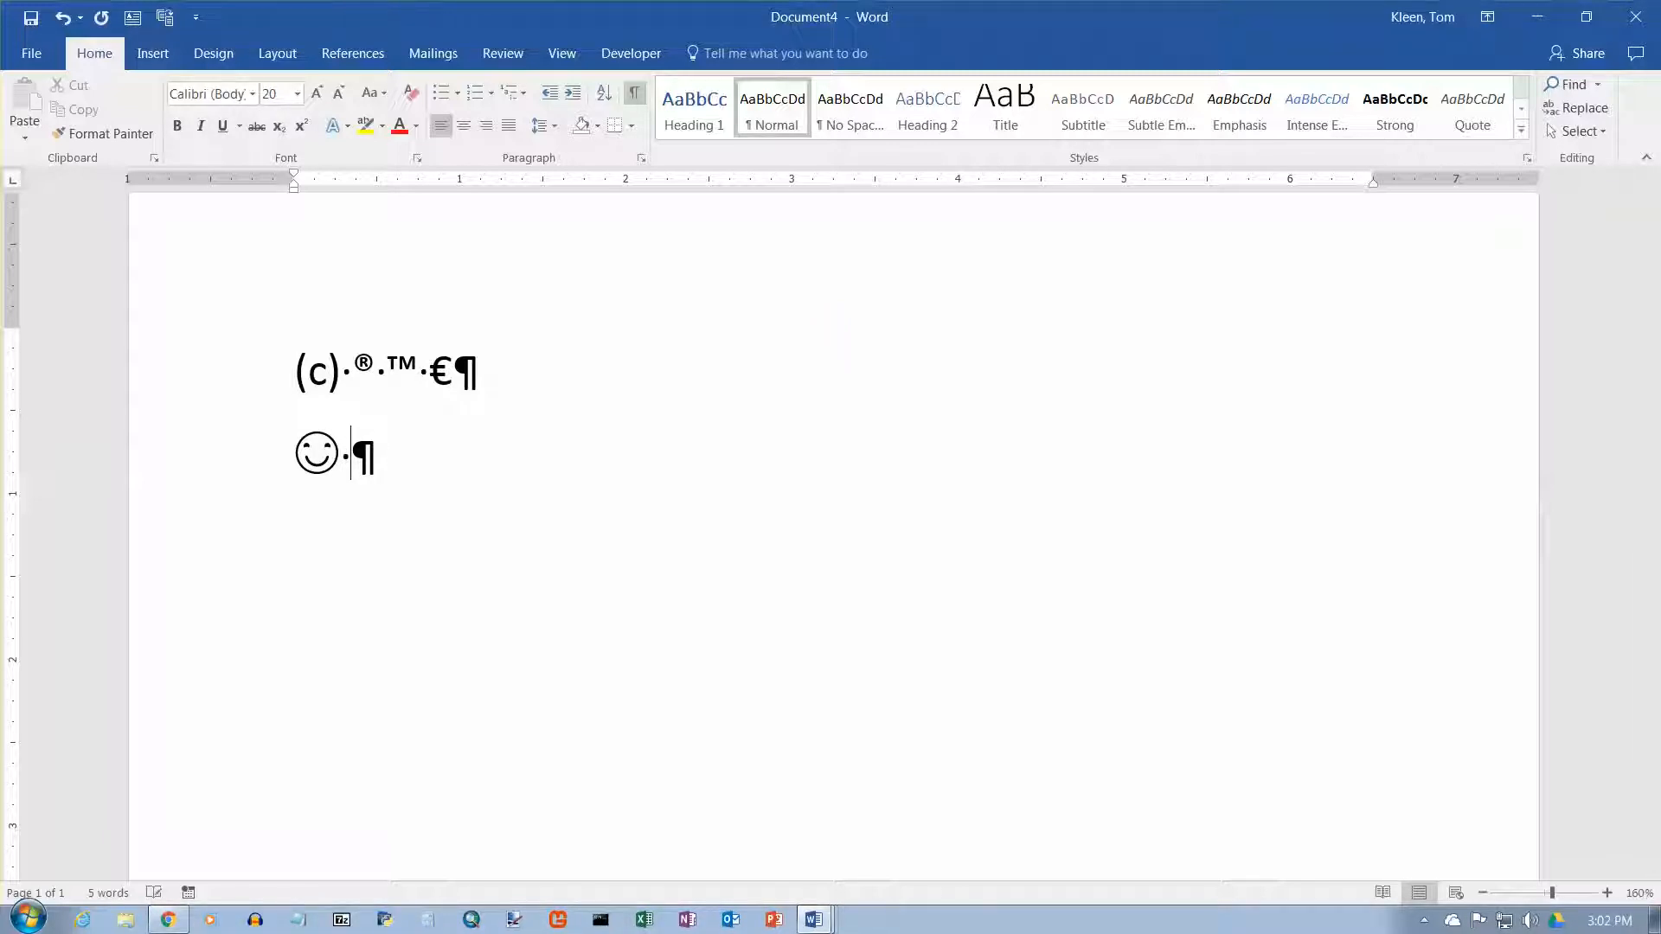
{"action": "type", "text": ":"}
{"action": "type", "text": "("}
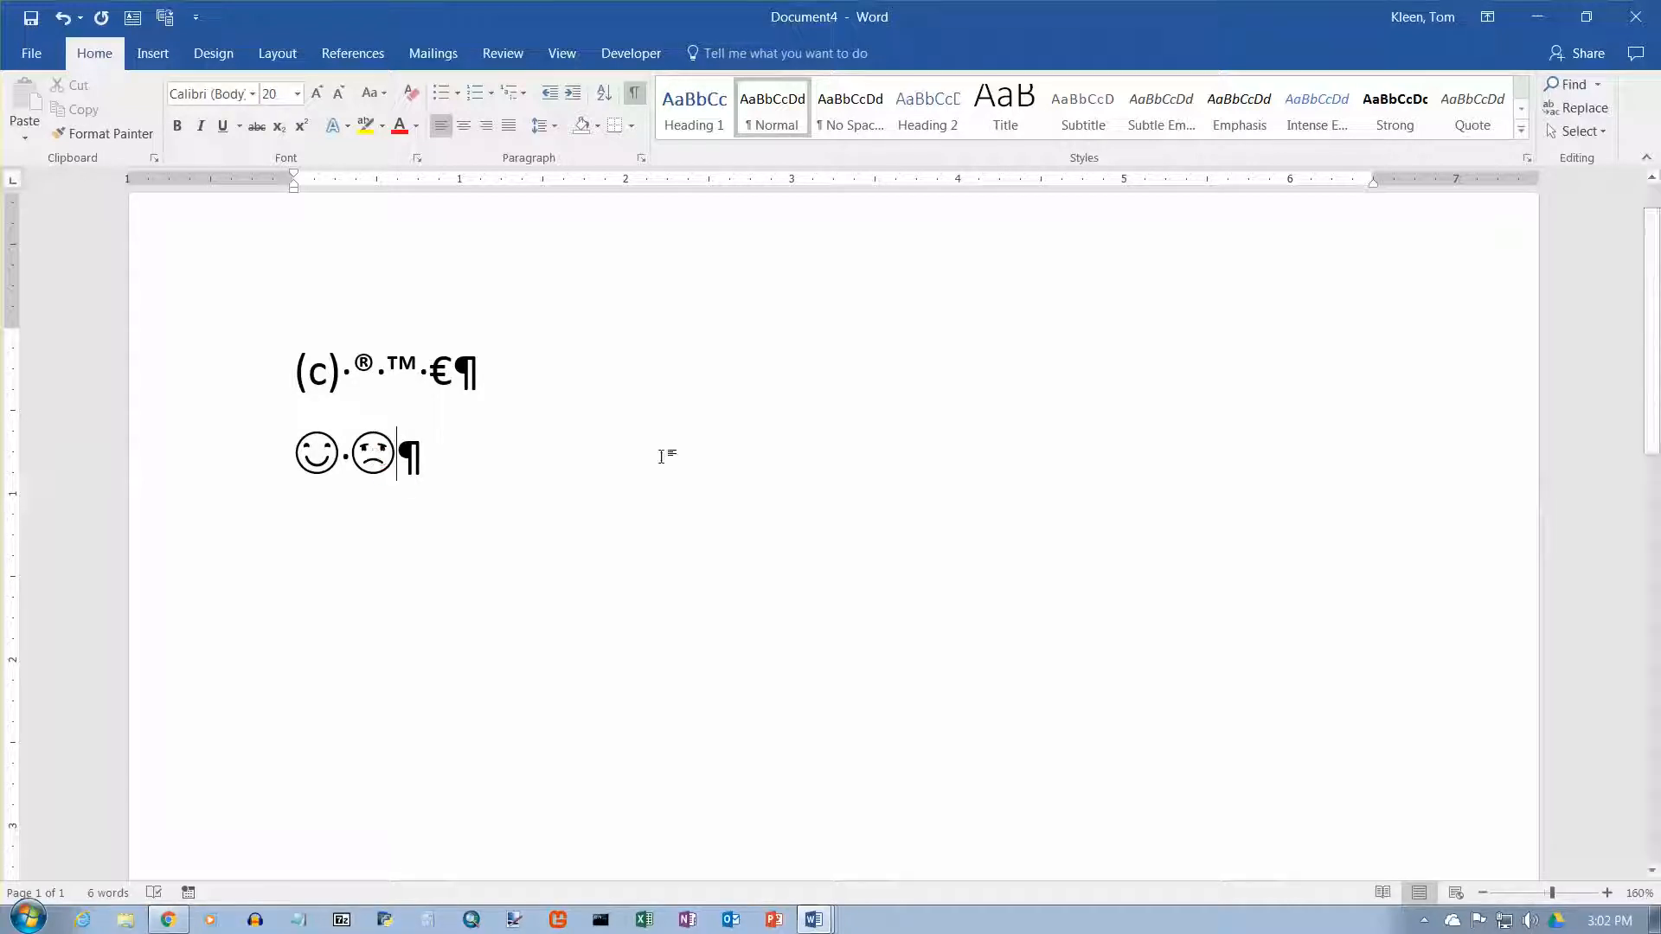
- Add a third line with a neutral face from :| and a winking face from ;-)
{"action": "key", "text": "Return"}
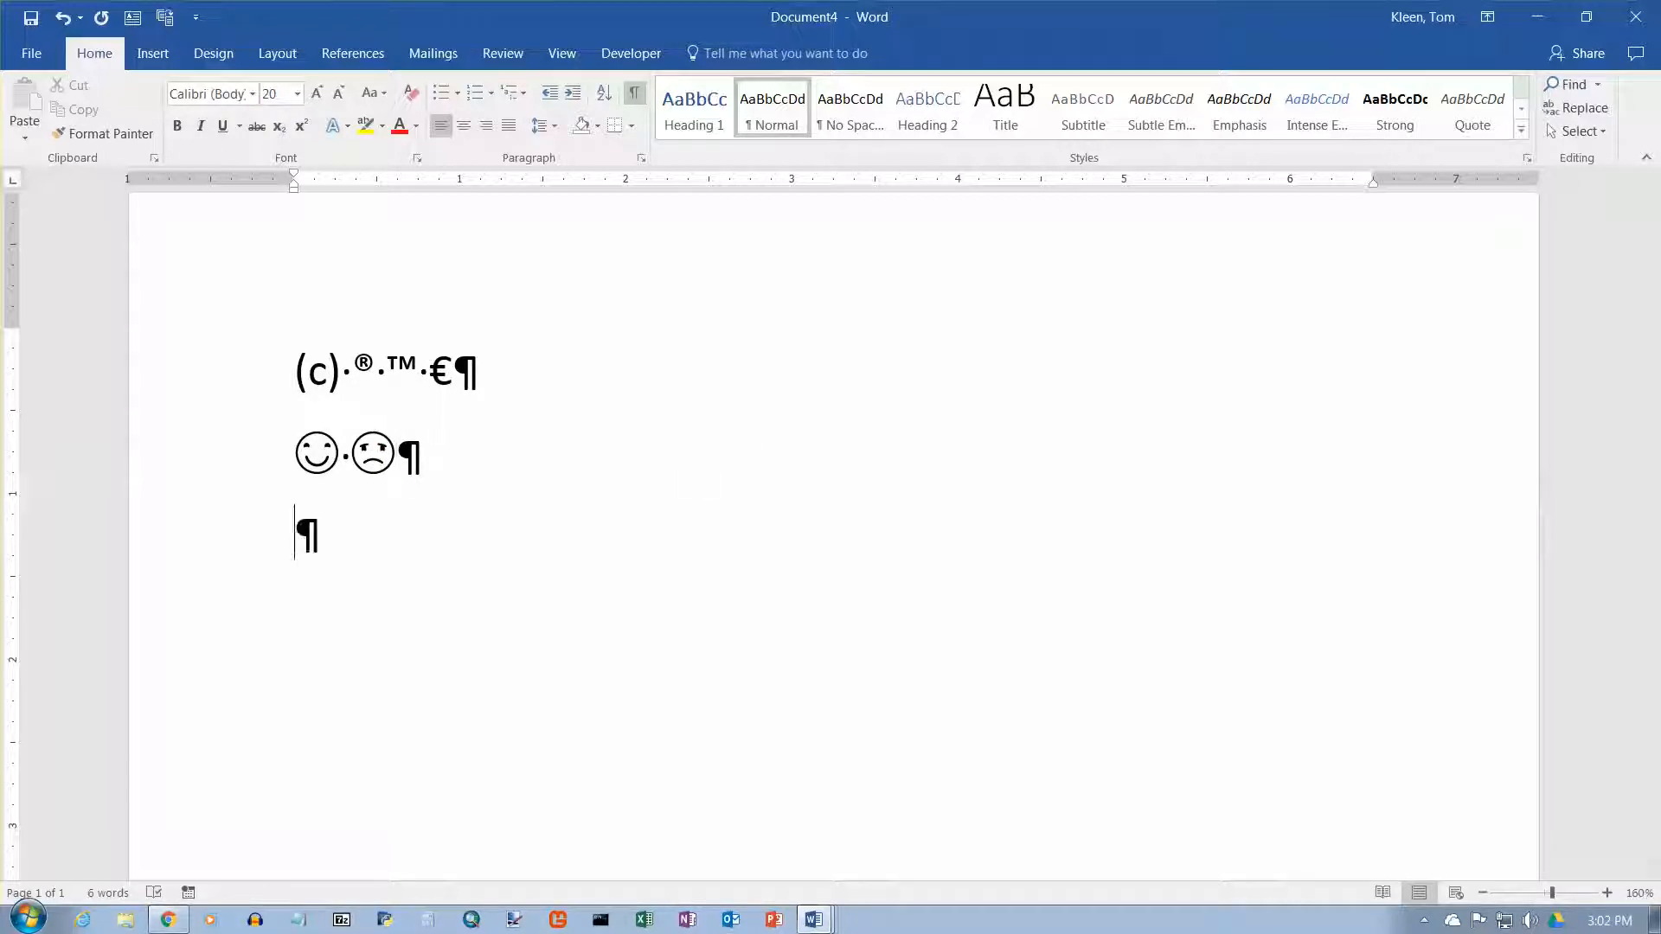
{"action": "type", "text": ":"}
{"action": "type", "text": "|"}
{"action": "type", "text": ":"}
{"action": "key", "text": "BackSpace"}
{"action": "key", "text": "BackSpace"}
{"action": "type", "text": ":"}
{"action": "key", "text": "BackSpace"}
{"action": "key", "text": "BackSpace"}
{"action": "type", "text": ":"}
{"action": "key", "text": "BackSpace"}
{"action": "type", "text": ";-)"}
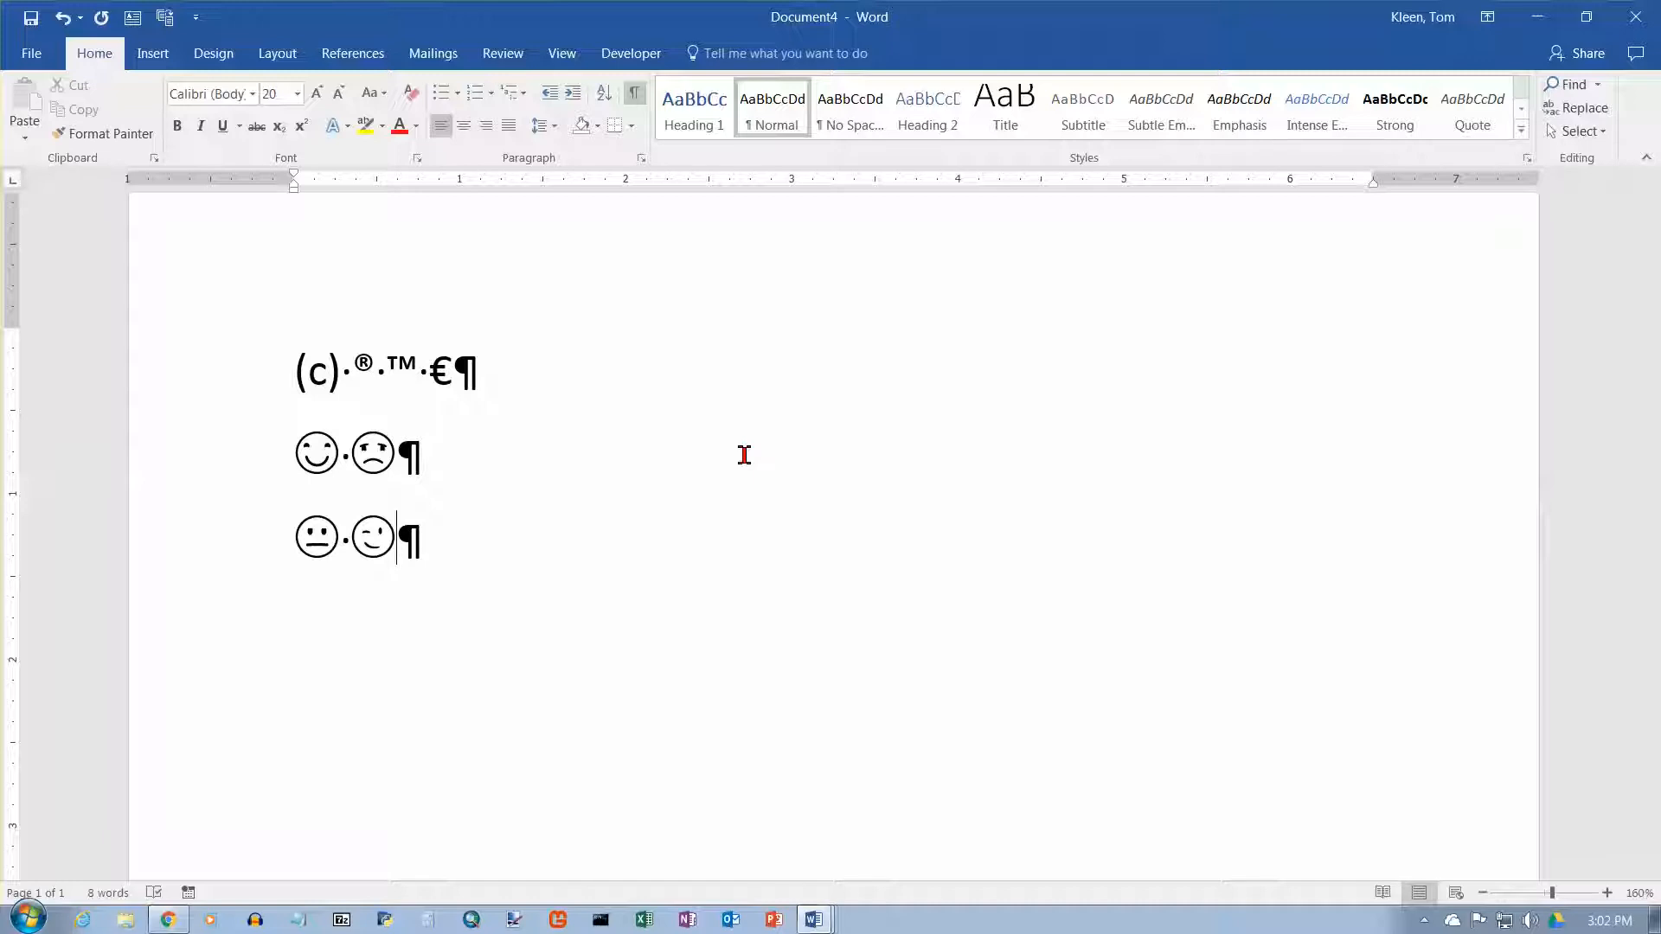
- Add a line of AutoCorrect arrows from the codes -->, ==>, <--, <== and <=>
{"action": "key", "text": "Return"}
{"action": "type", "text": "-->==>"}
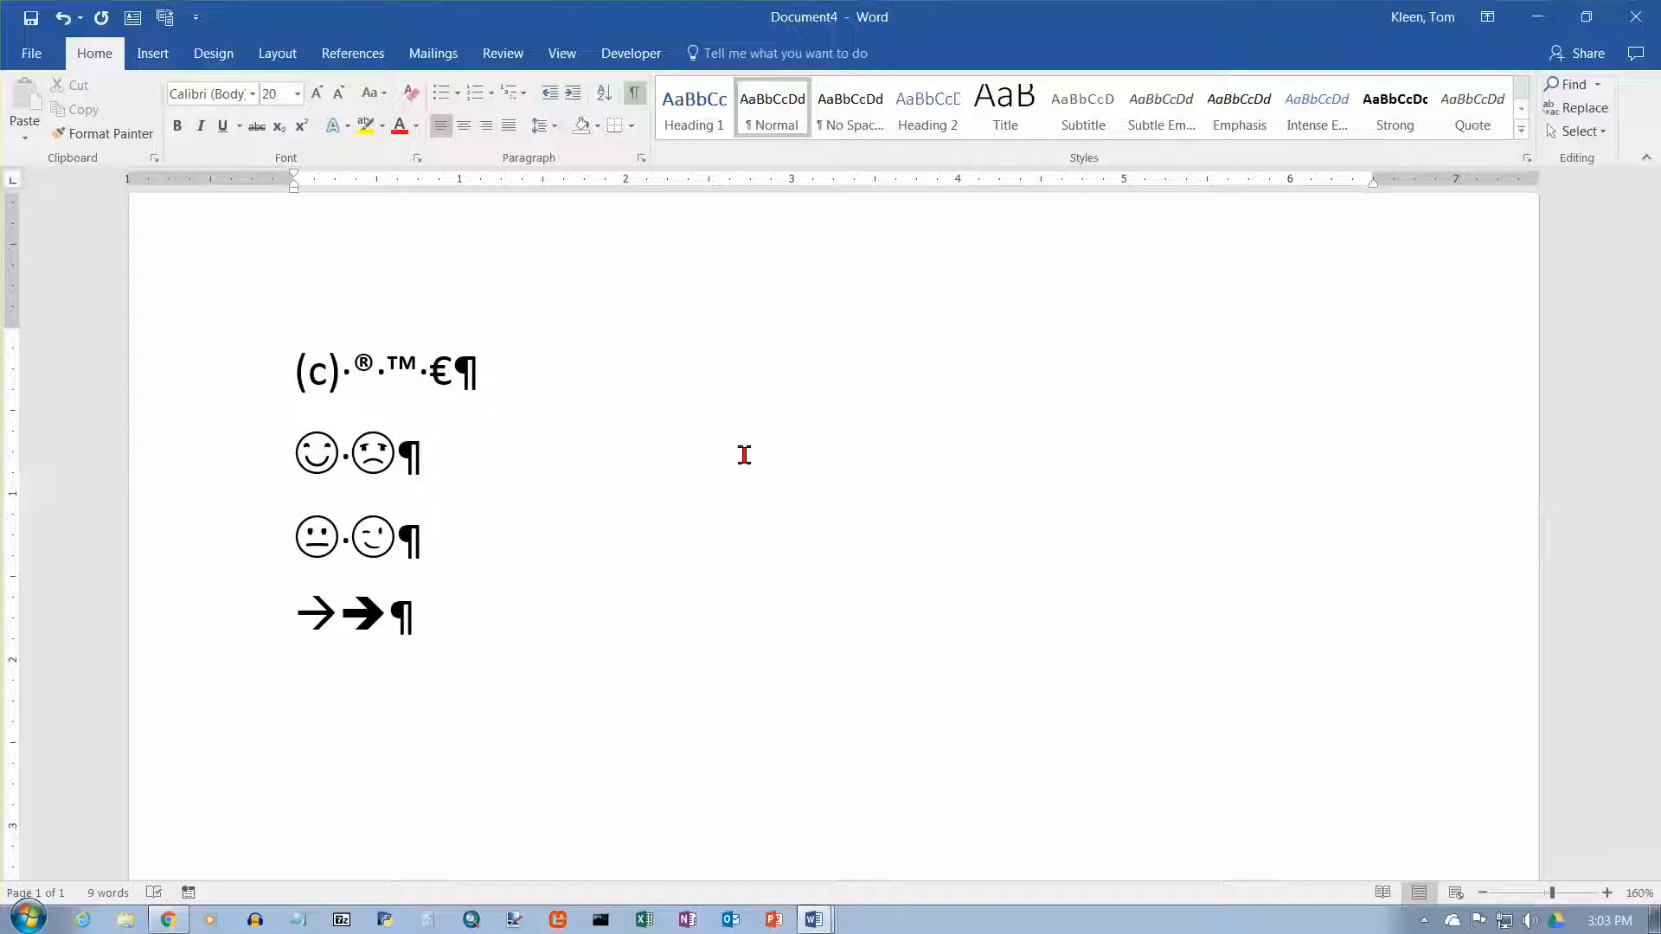
{"action": "type", "text": "<"}
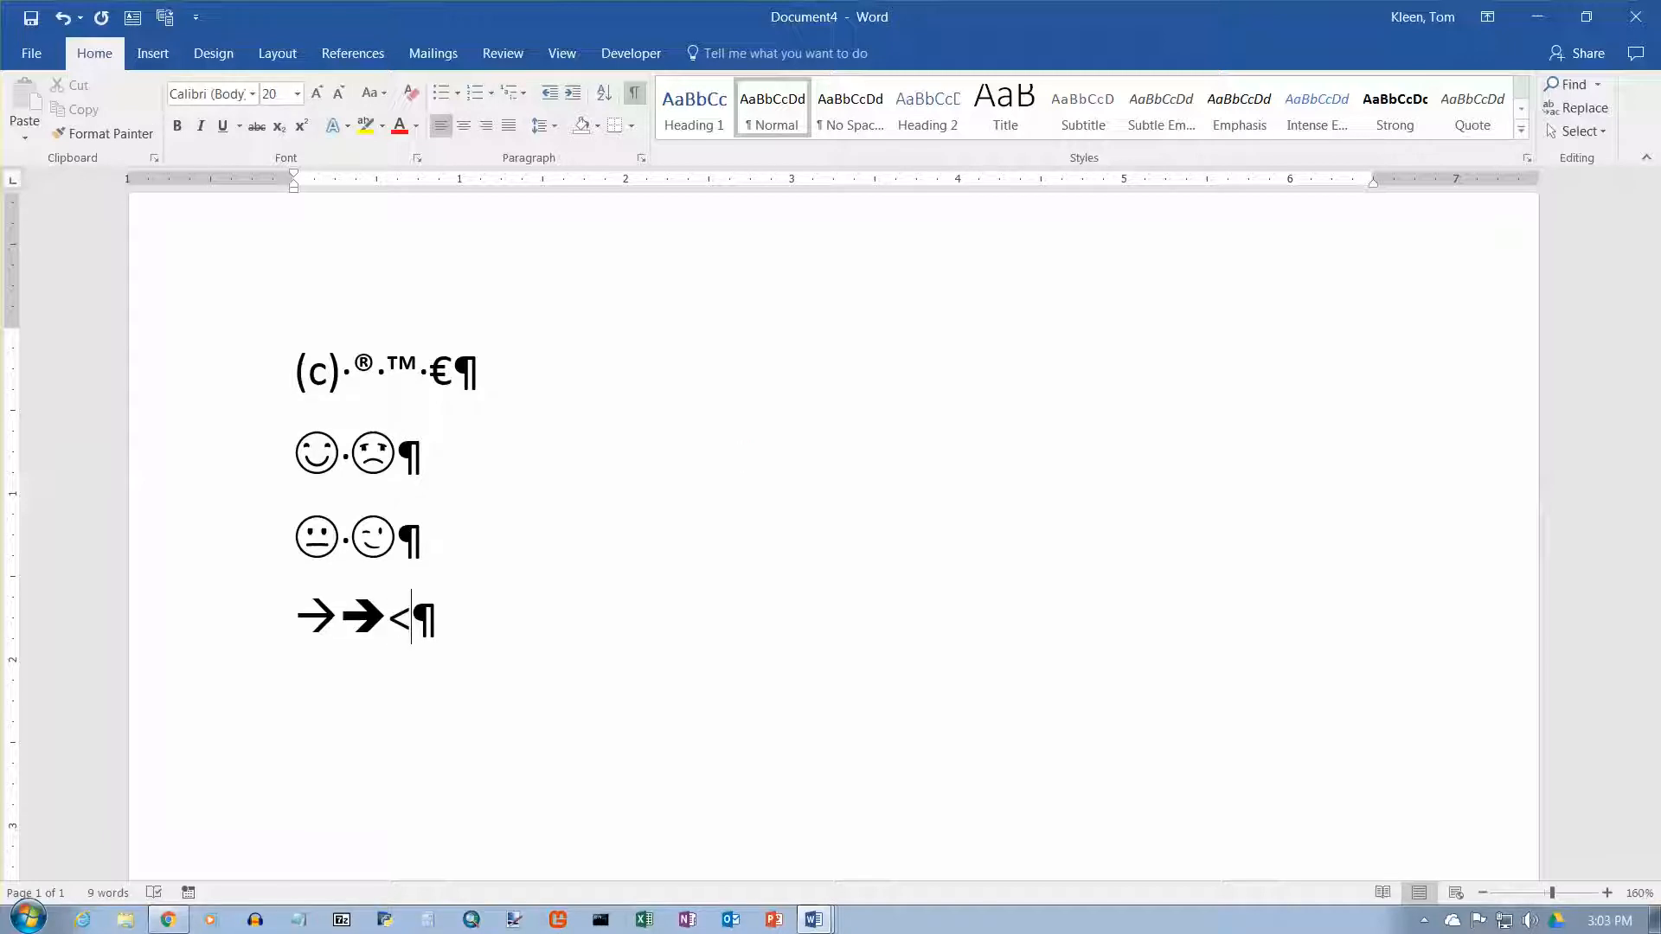
{"action": "type", "text": "--<=="}
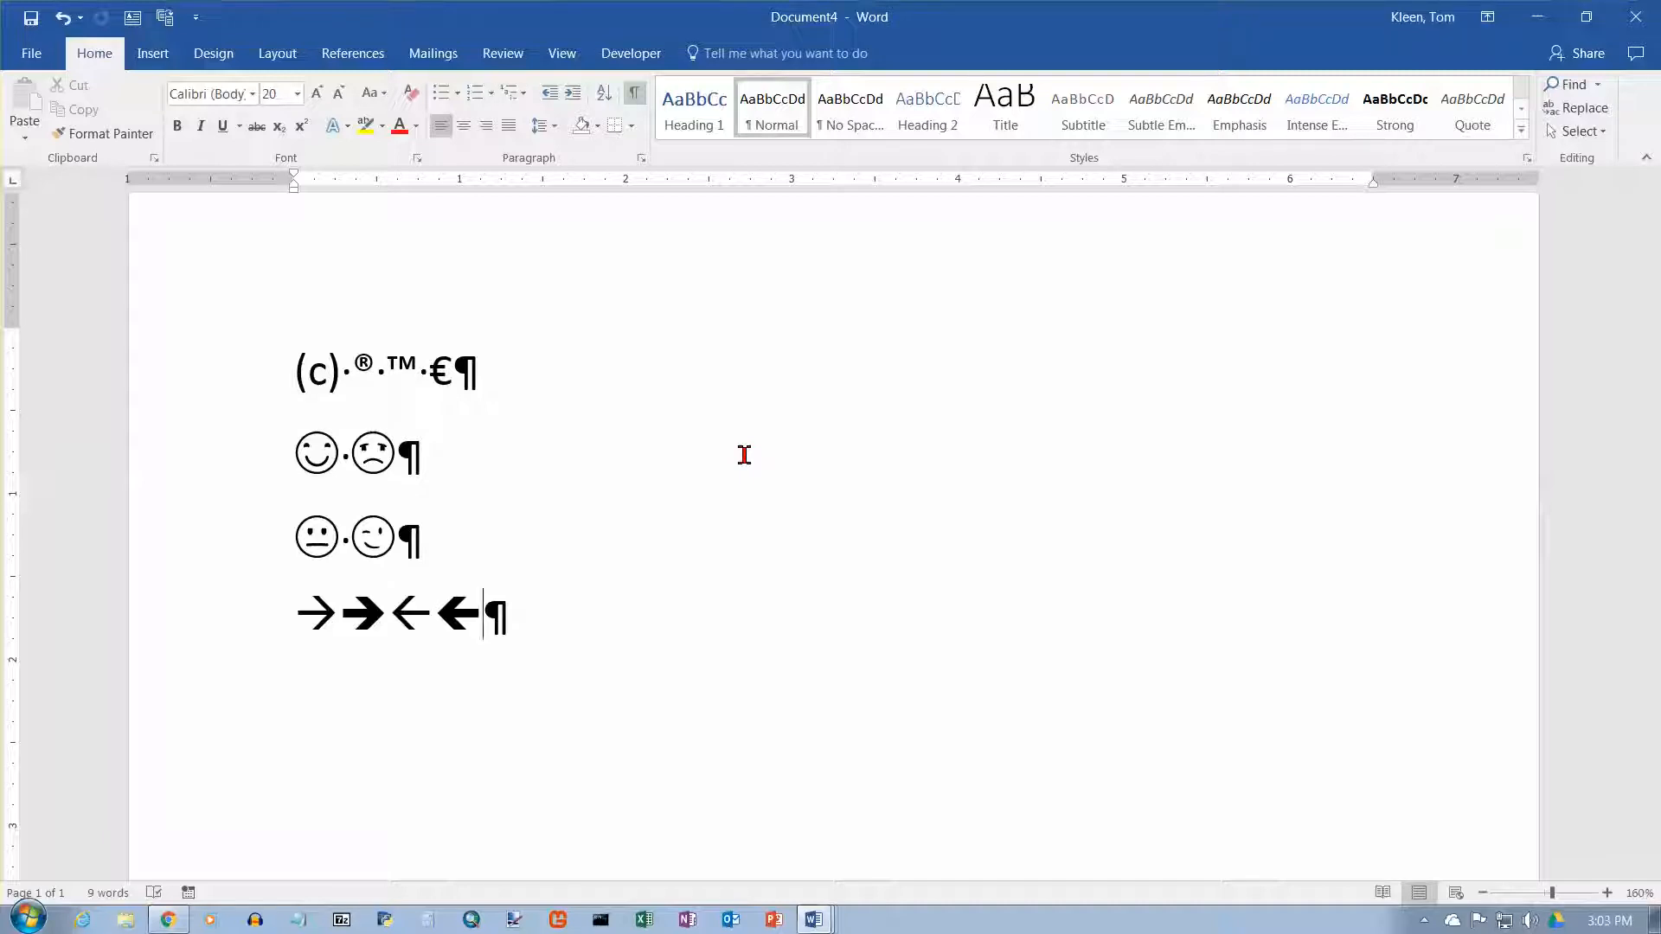
{"action": "type", "text": "<=>"}
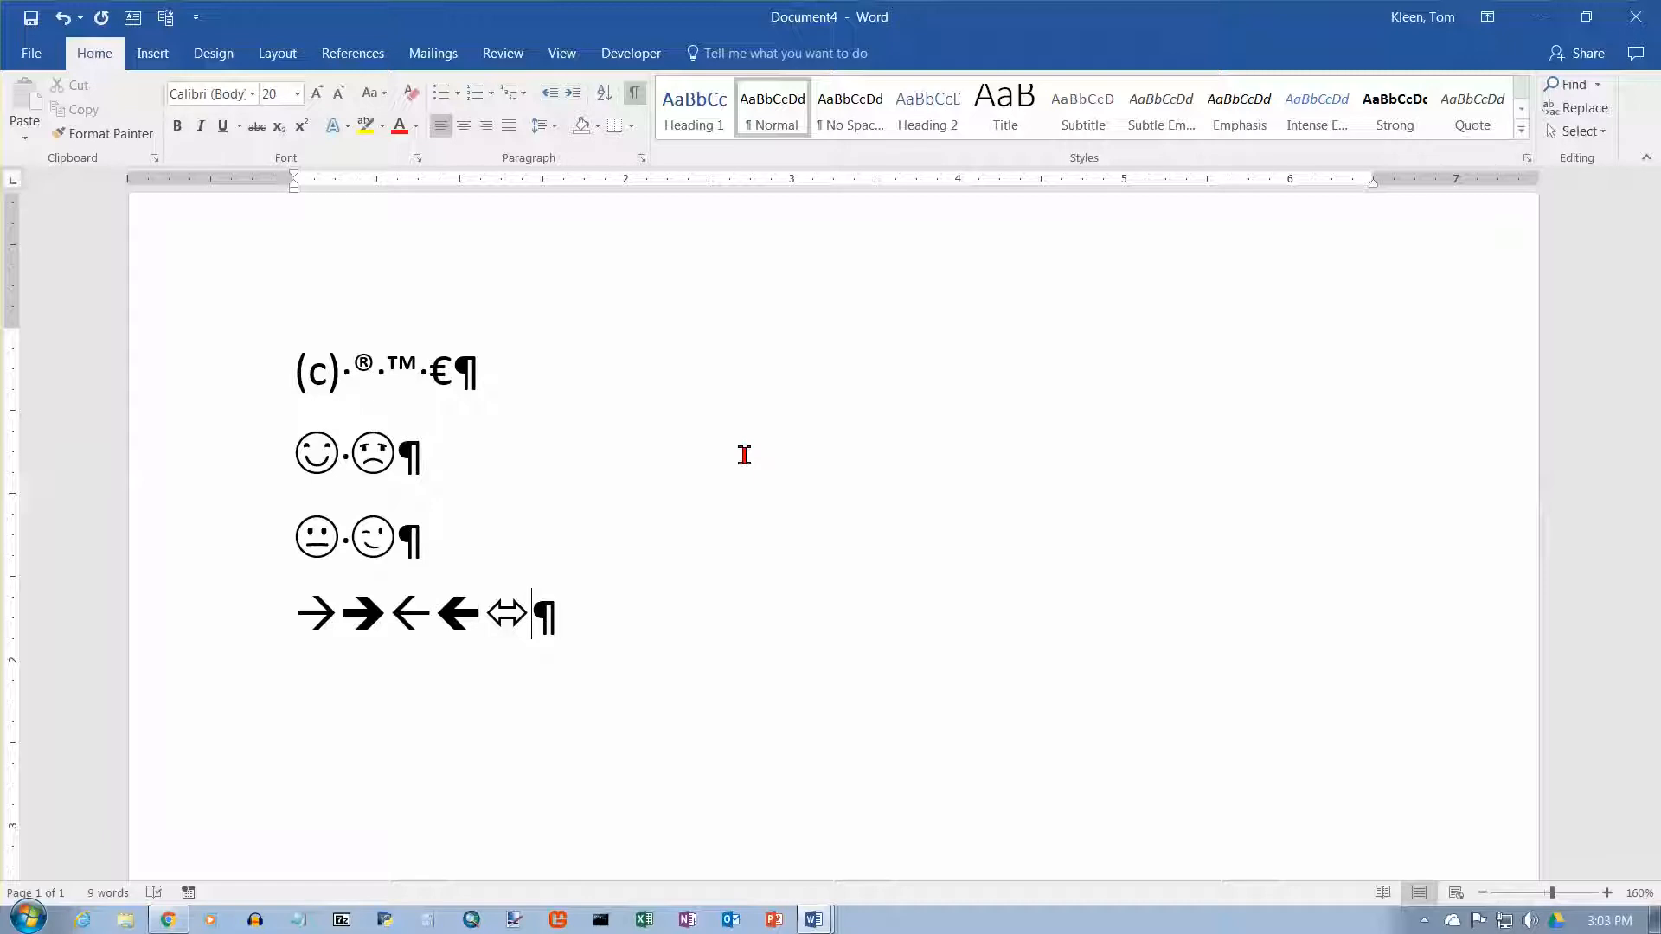
- Add a line reading "jkljklj--jkjk" followed by a space so the double hyphen converts to an em dash
{"action": "key", "text": "Return"}
{"action": "type", "text": "jkljklj"}
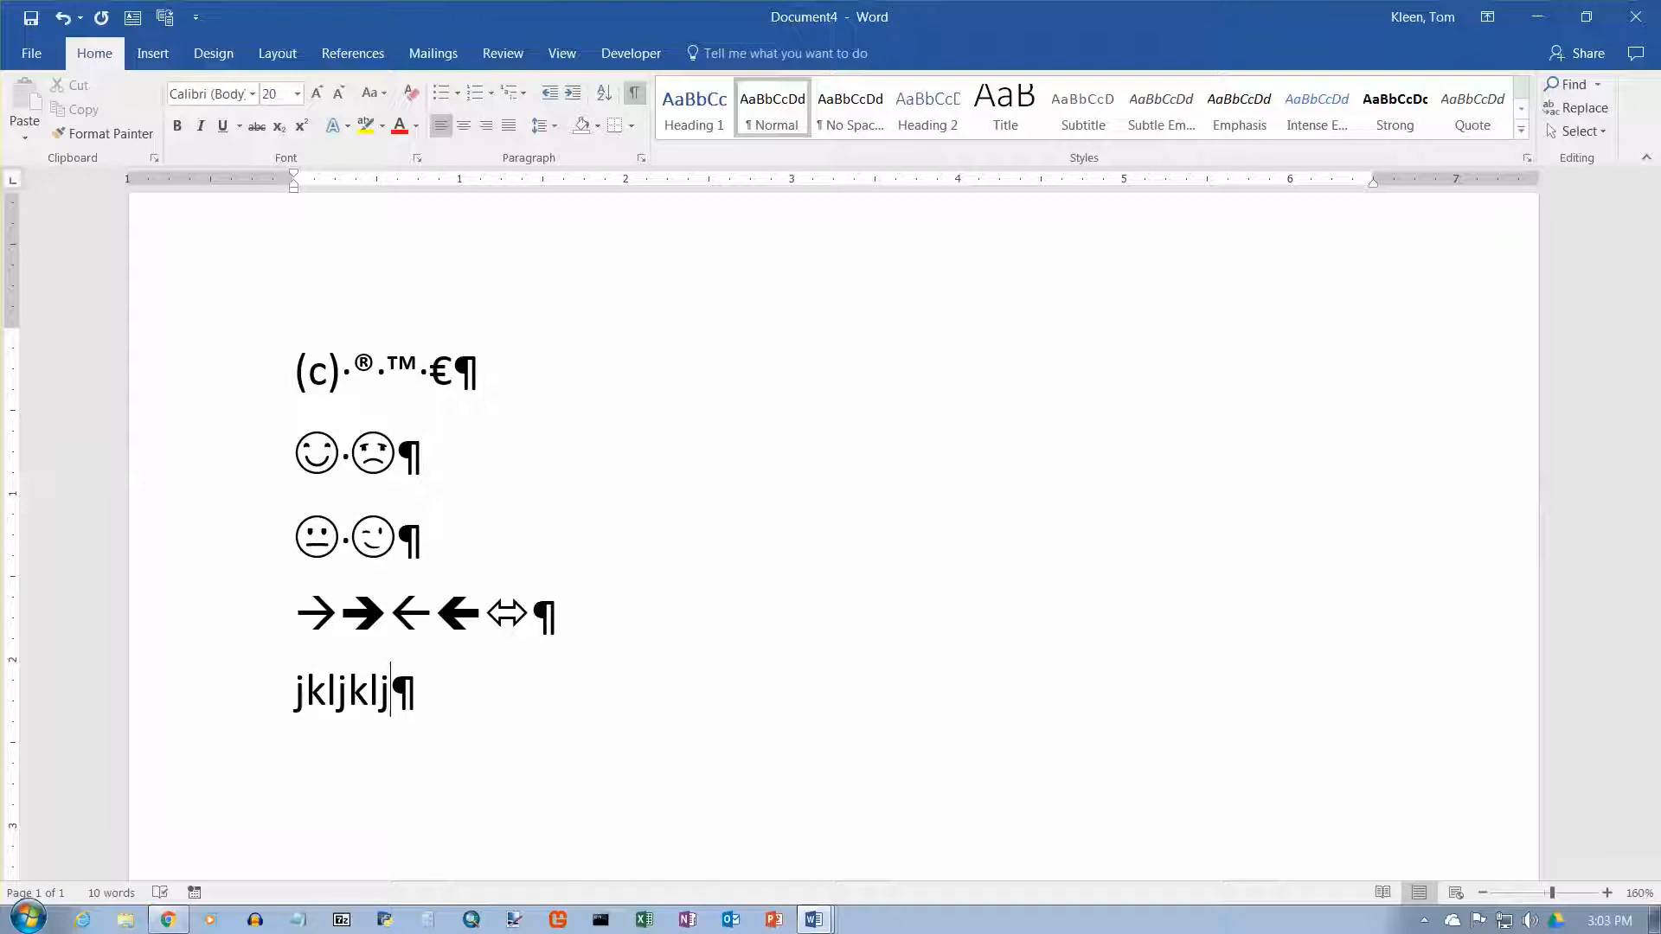
{"action": "type", "text": "--"}
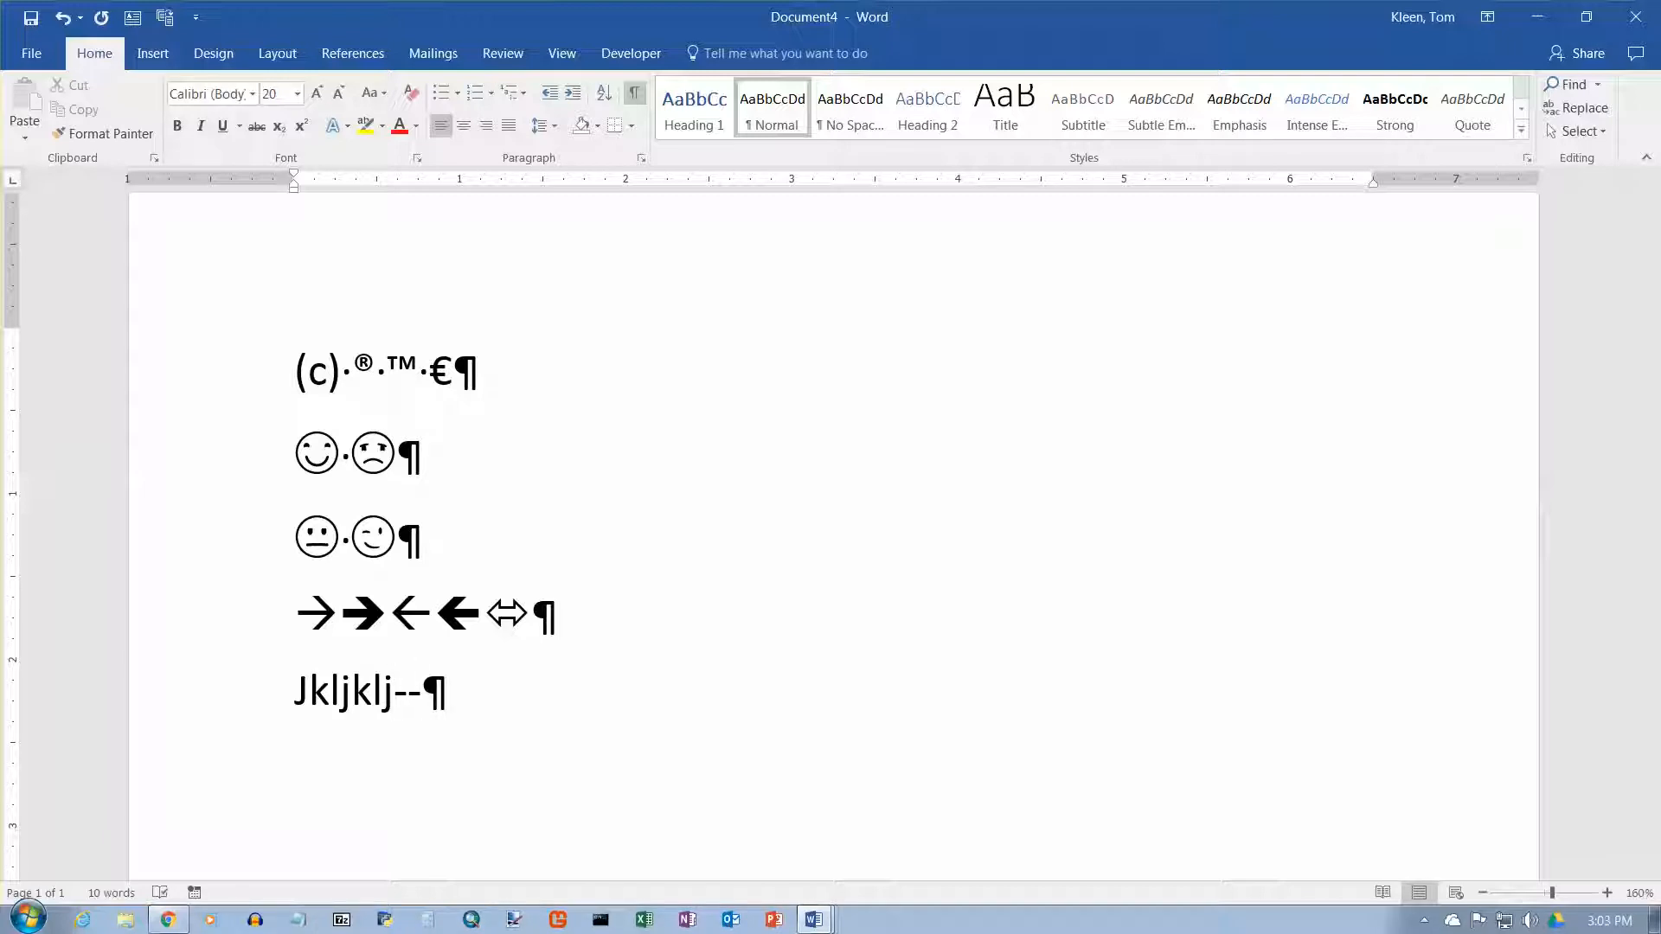
{"action": "type", "text": "jkjk"}
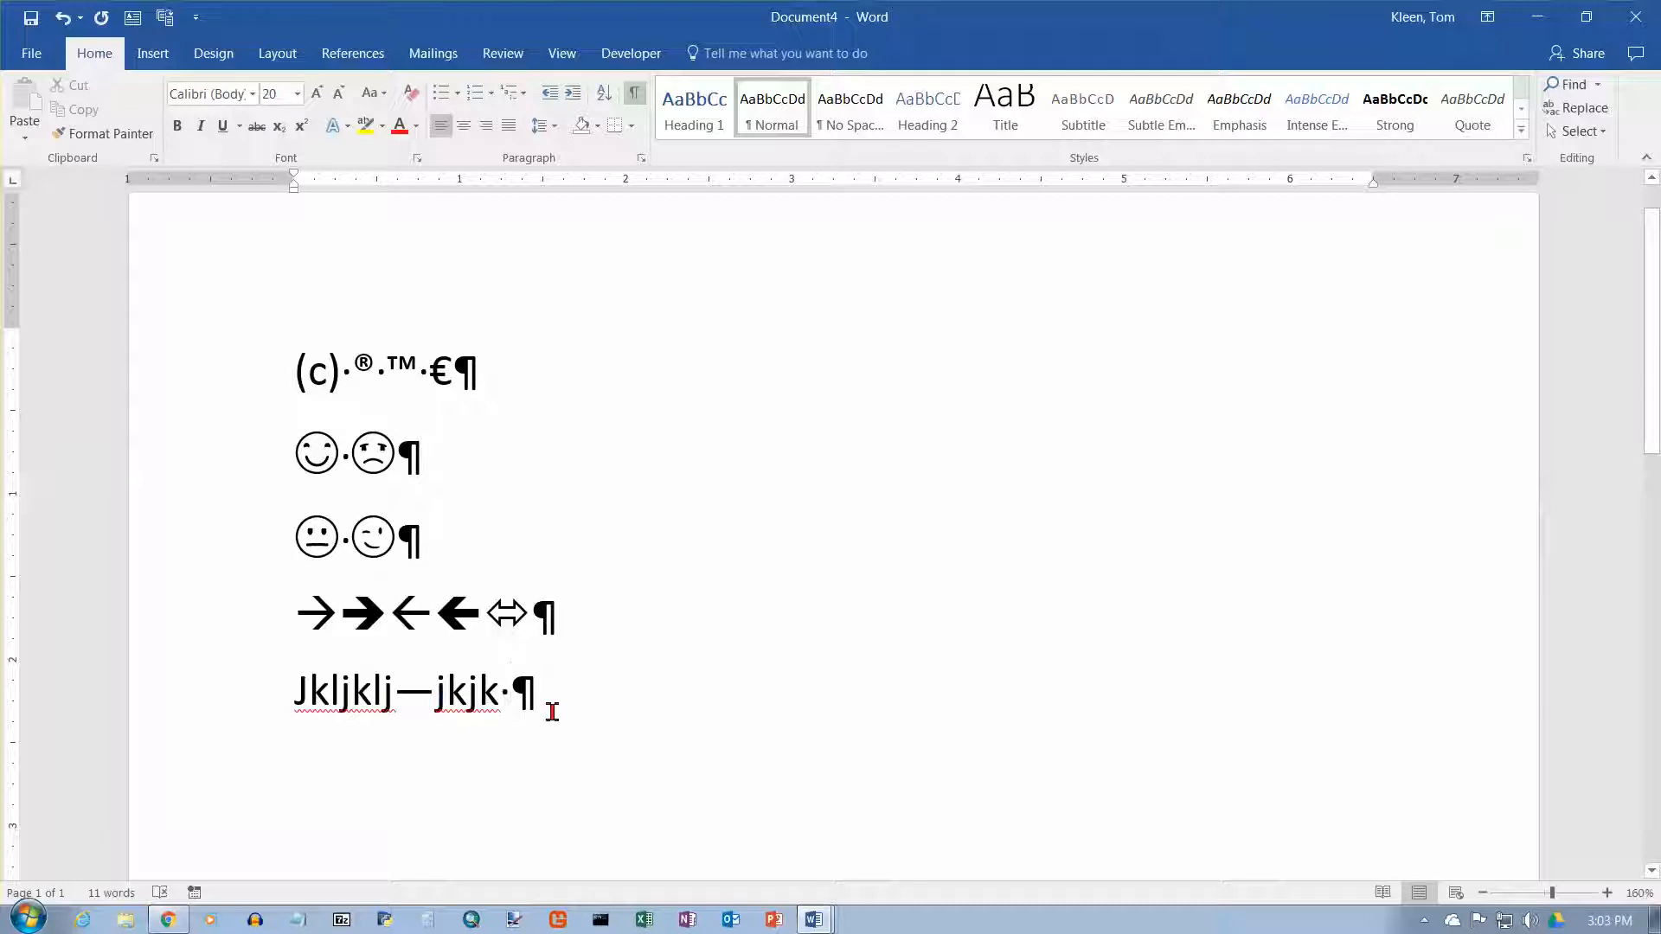
- Add a line with © from the code (c) and inspect the AutoCorrect options offered for it
{"action": "key", "text": "Return"}
{"action": "type", "text": "(c)"}
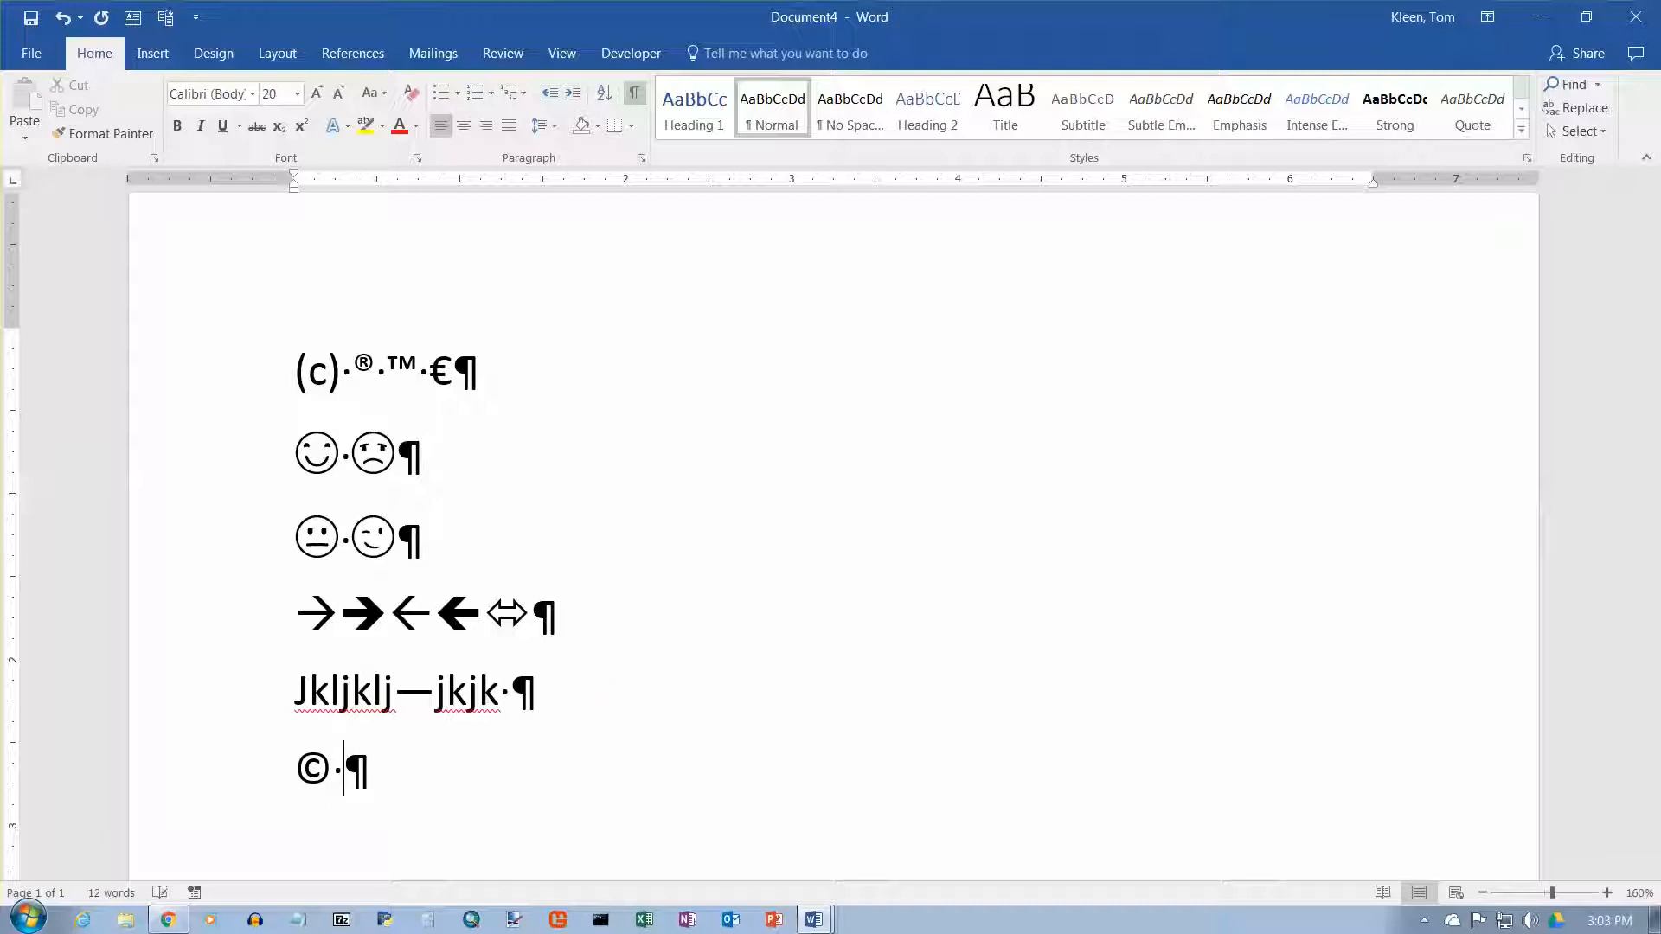
{"action": "mouse_move", "coordinate": [312, 765]}
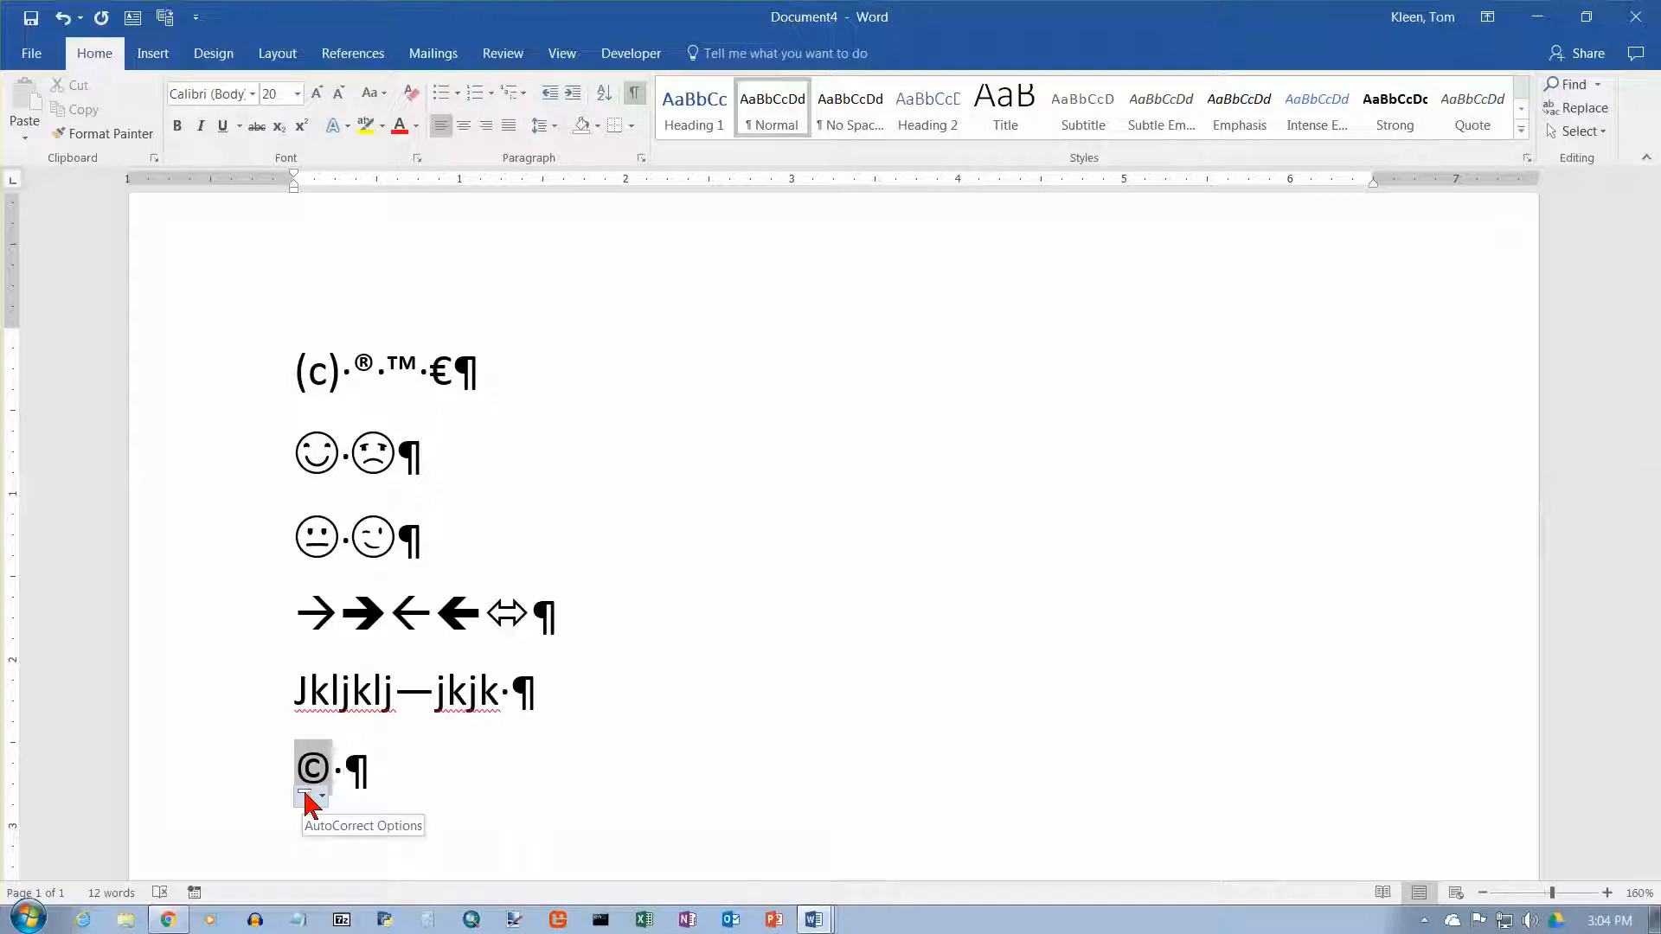
{"action": "left_click", "coordinate": [324, 796]}
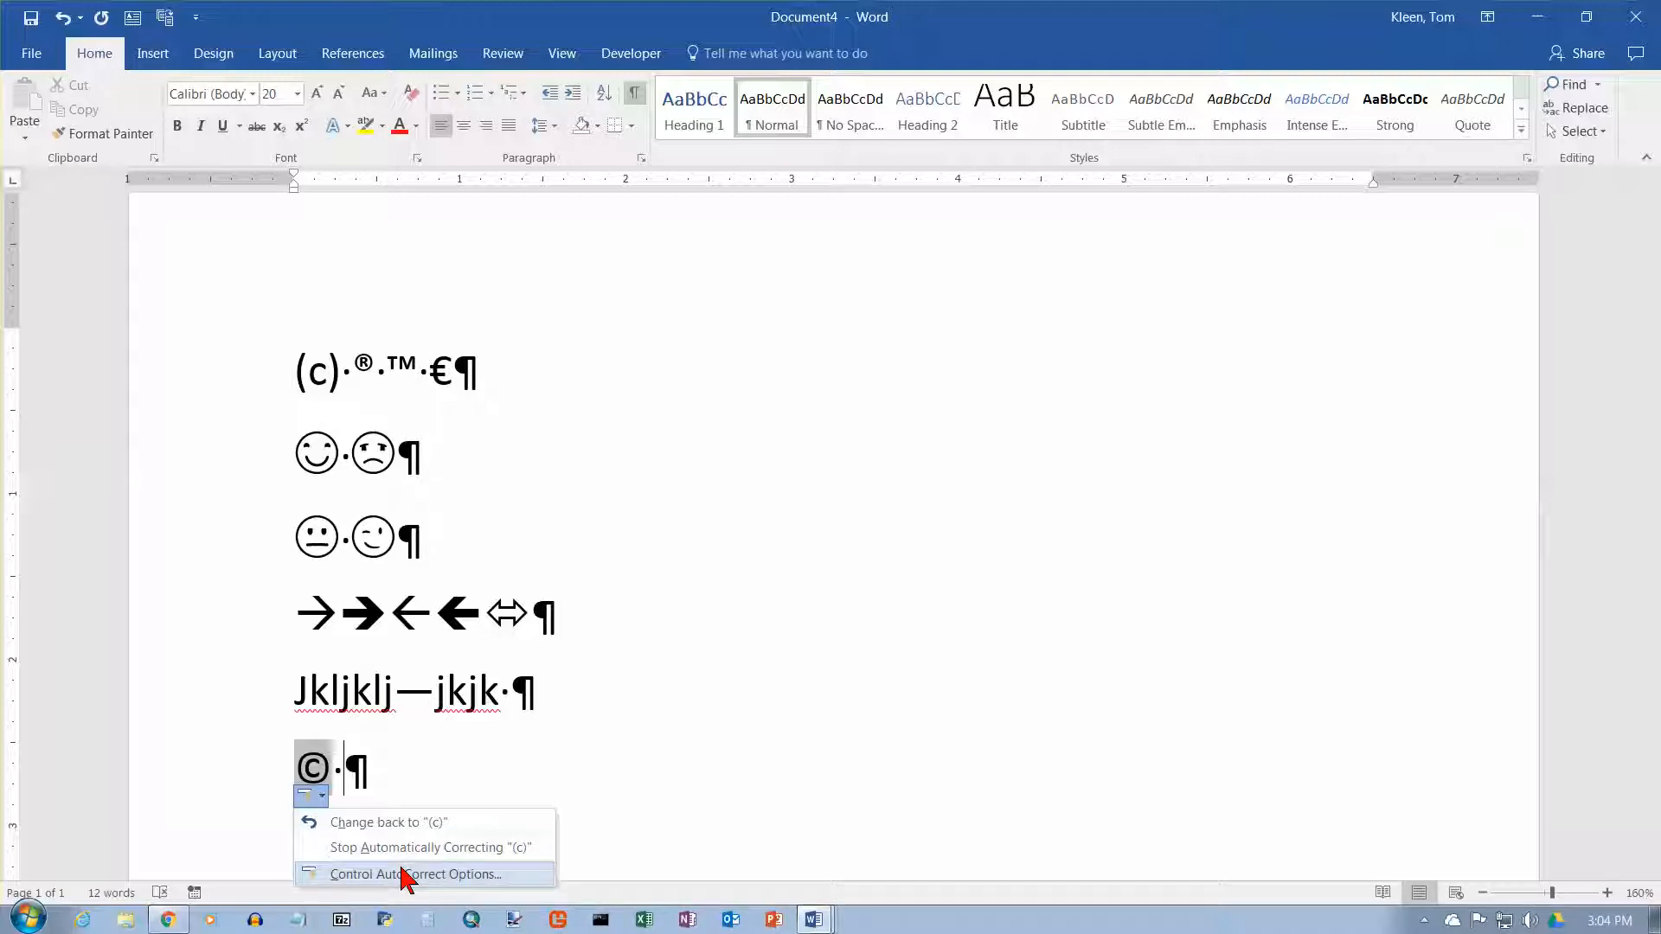
{"action": "left_click", "coordinate": [306, 797]}
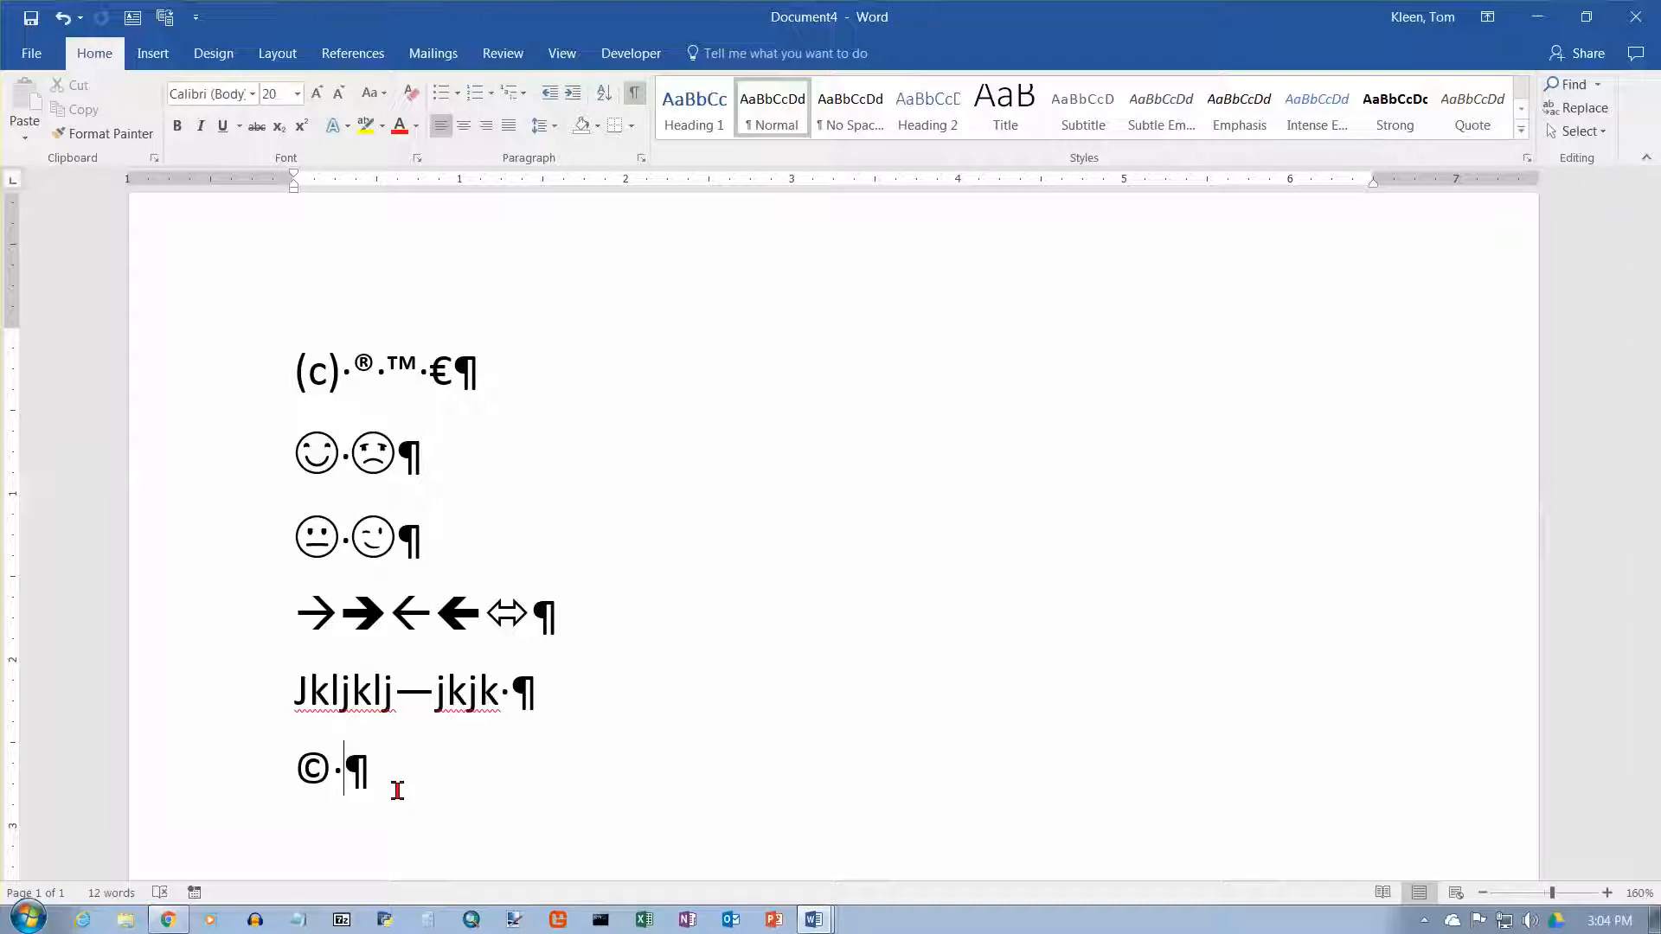
- Below the © line, create an automatic round-bullet list from an asterisk with items jkljlk, jkl;jkl; and jklj;kl;;kl, and end the list
{"action": "key", "text": "Return"}
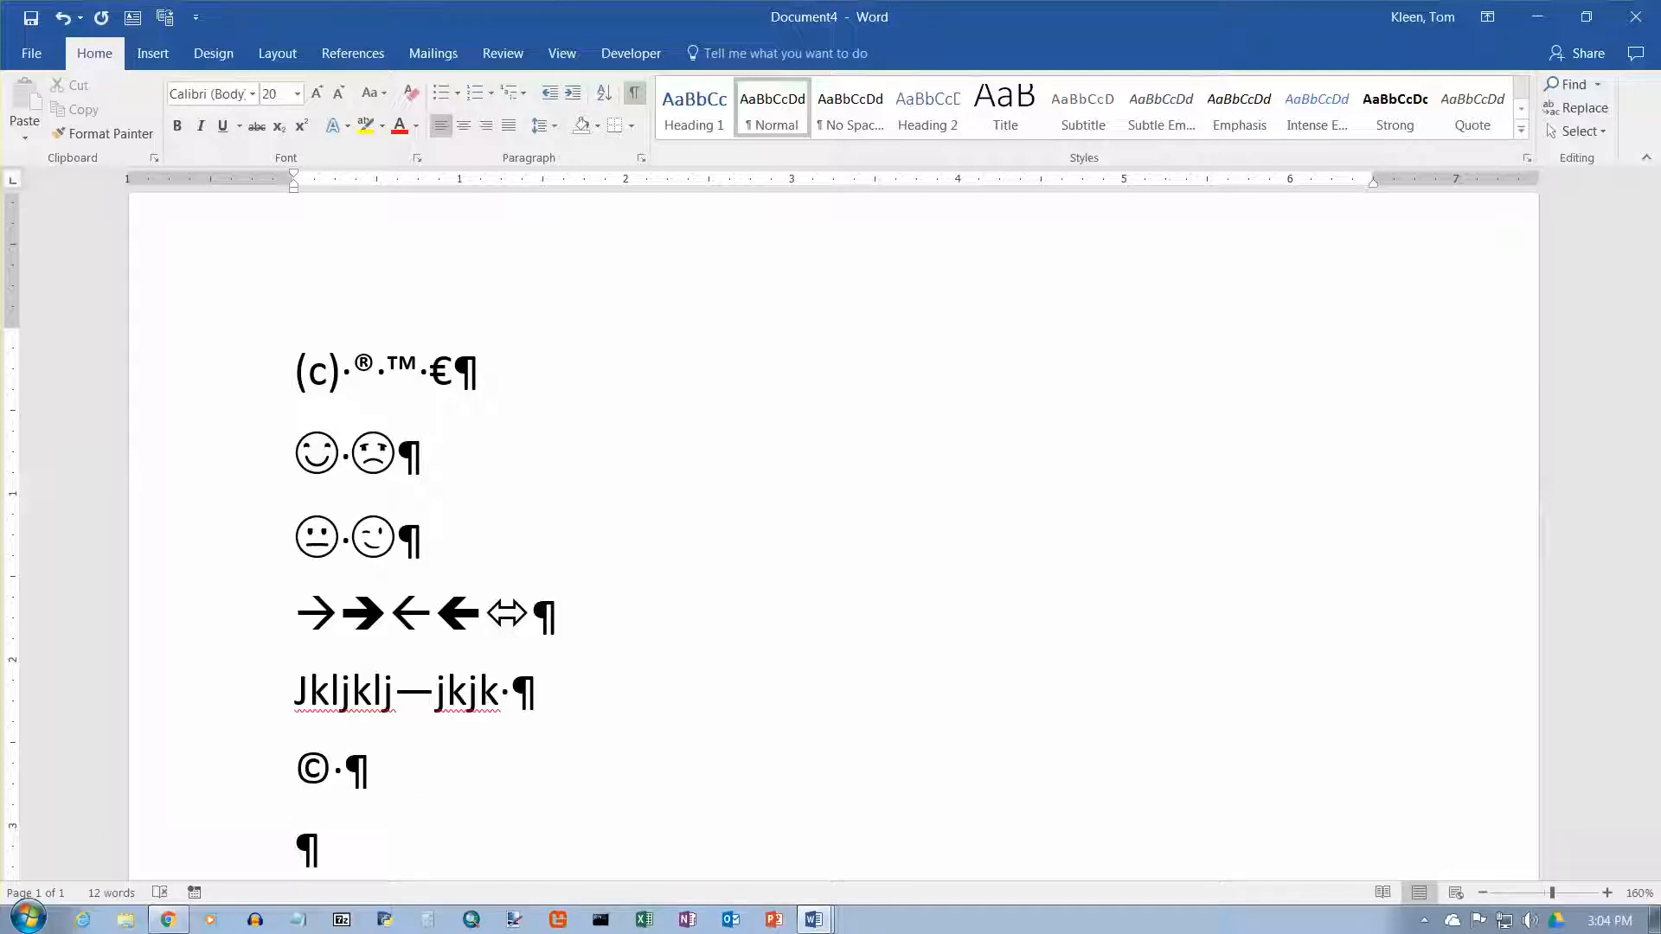
{"action": "scroll", "coordinate": [433, 795], "scroll_direction": "down", "scroll_amount": 5}
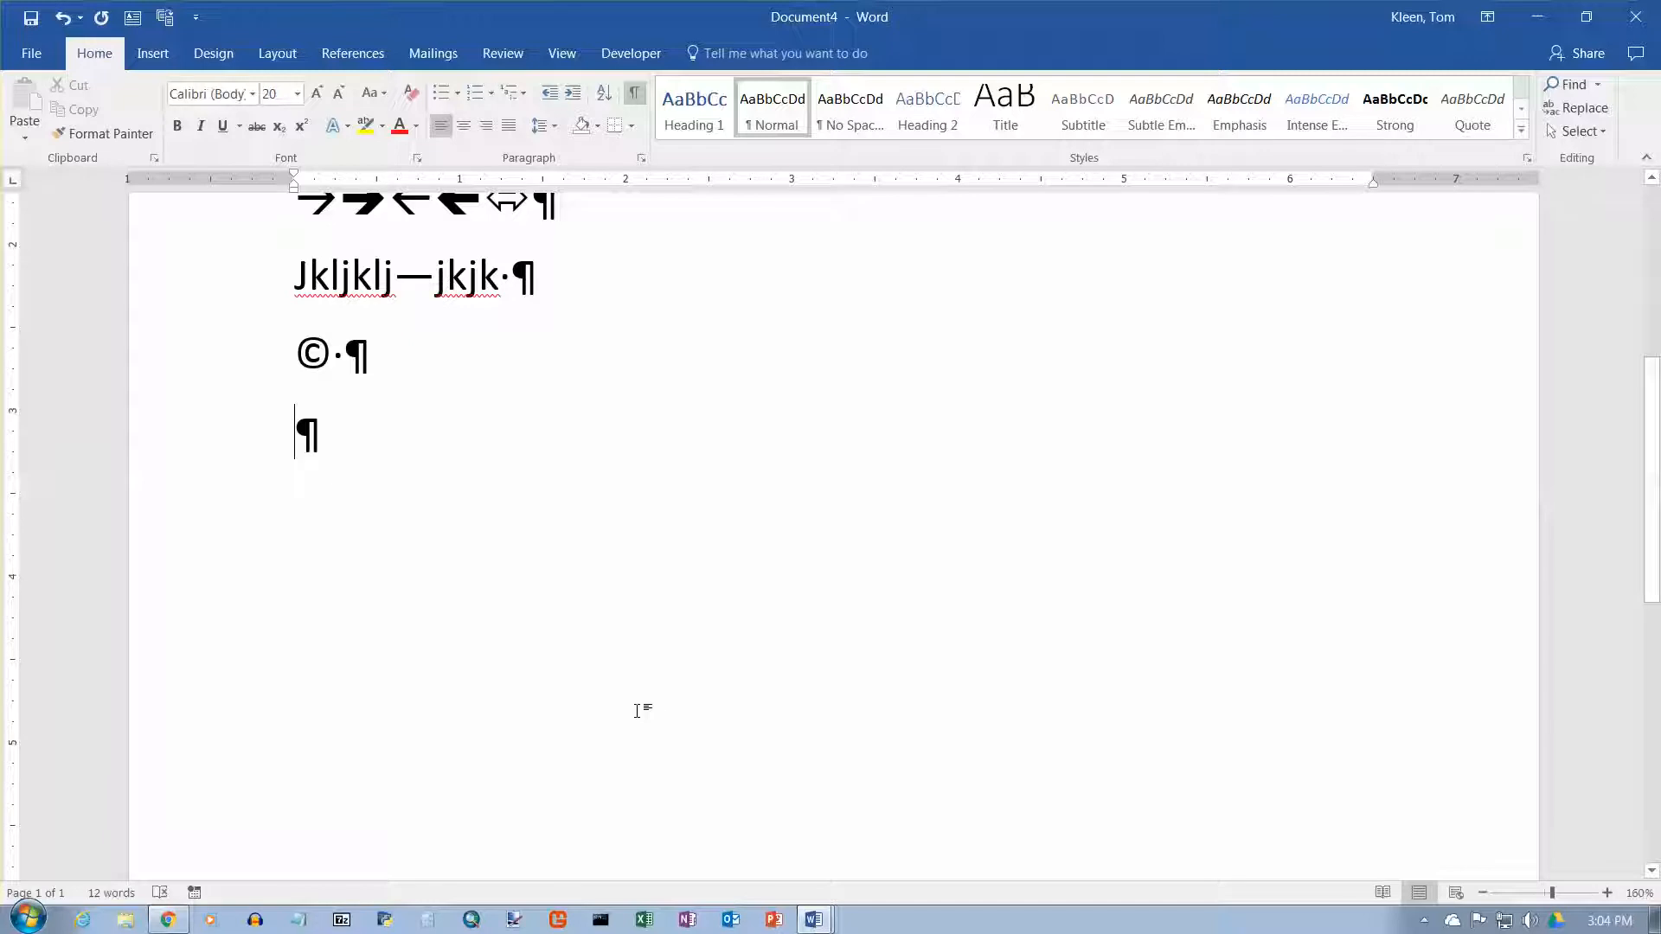
{"action": "type", "text": "* jkljlk"}
{"action": "key", "text": "Return"}
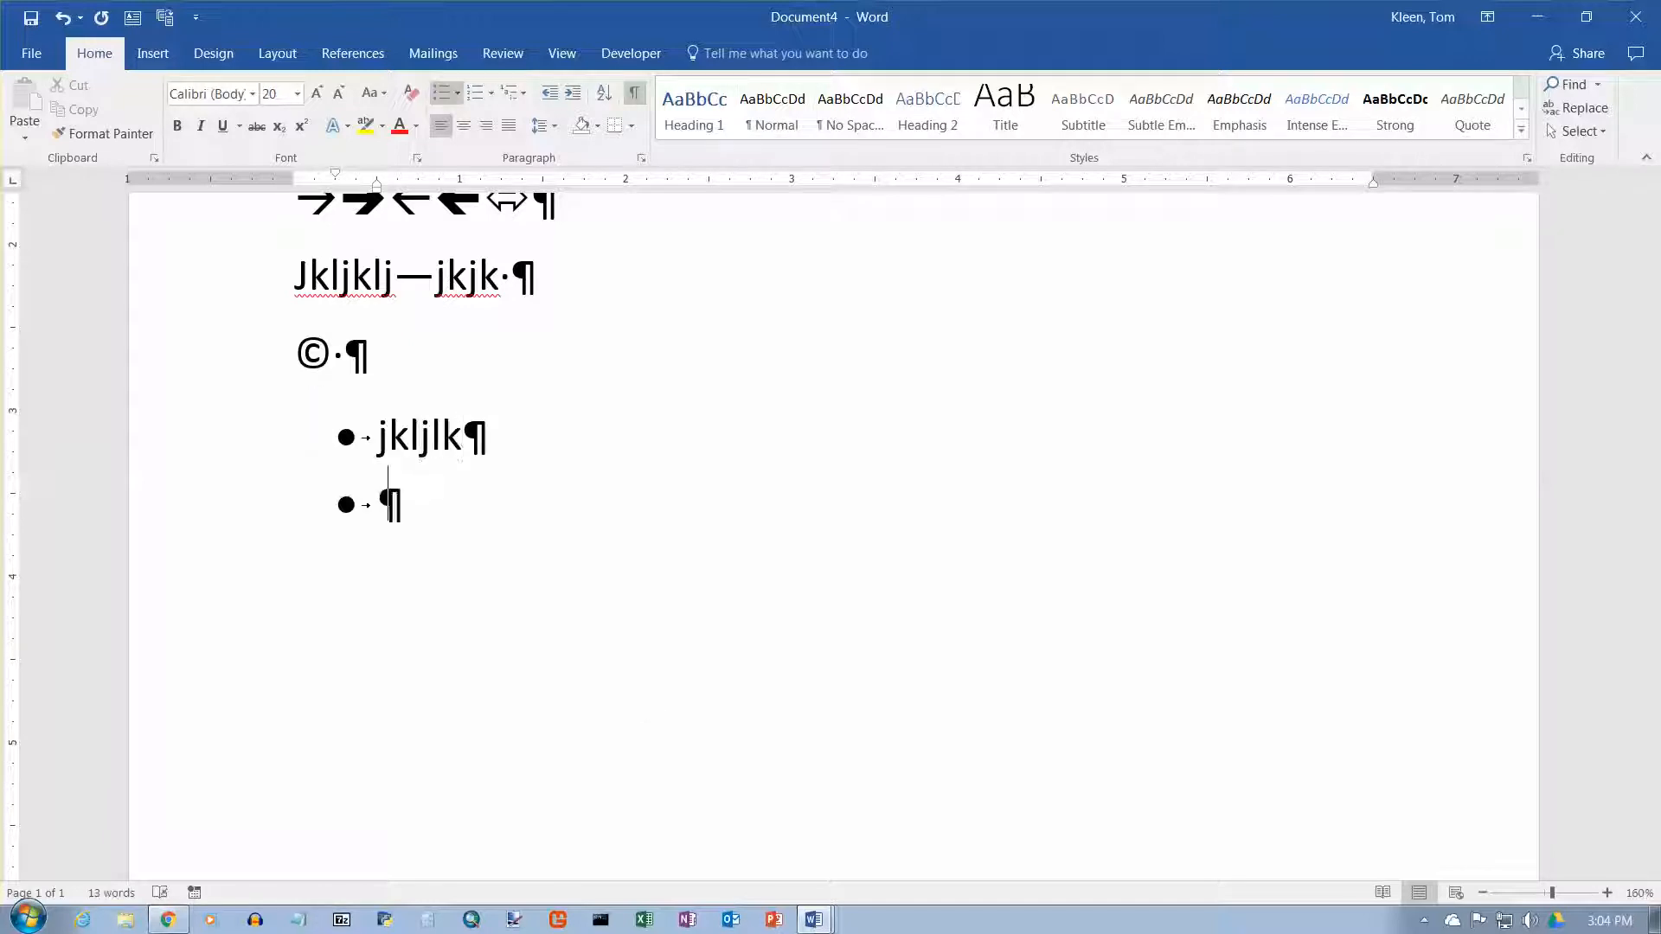
{"action": "type", "text": "jkl;jkl;"}
{"action": "key", "text": "Return"}
{"action": "type", "text": "jklj;kl;;kl"}
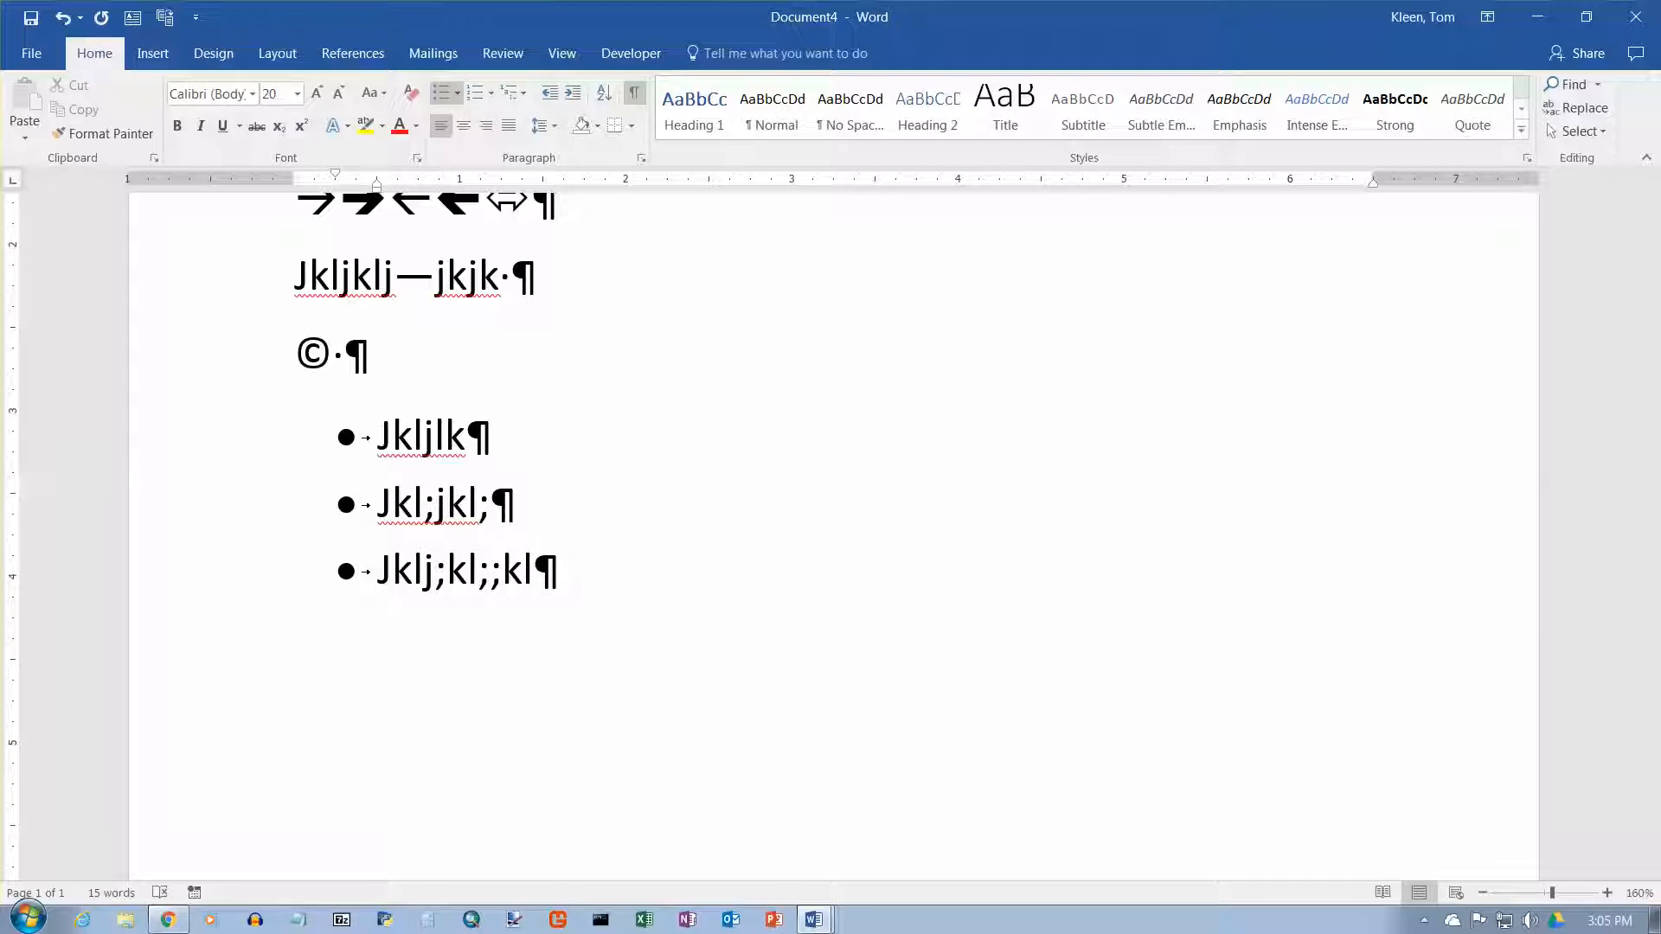
{"action": "key", "text": "Return"}
{"action": "key", "text": "Return"}
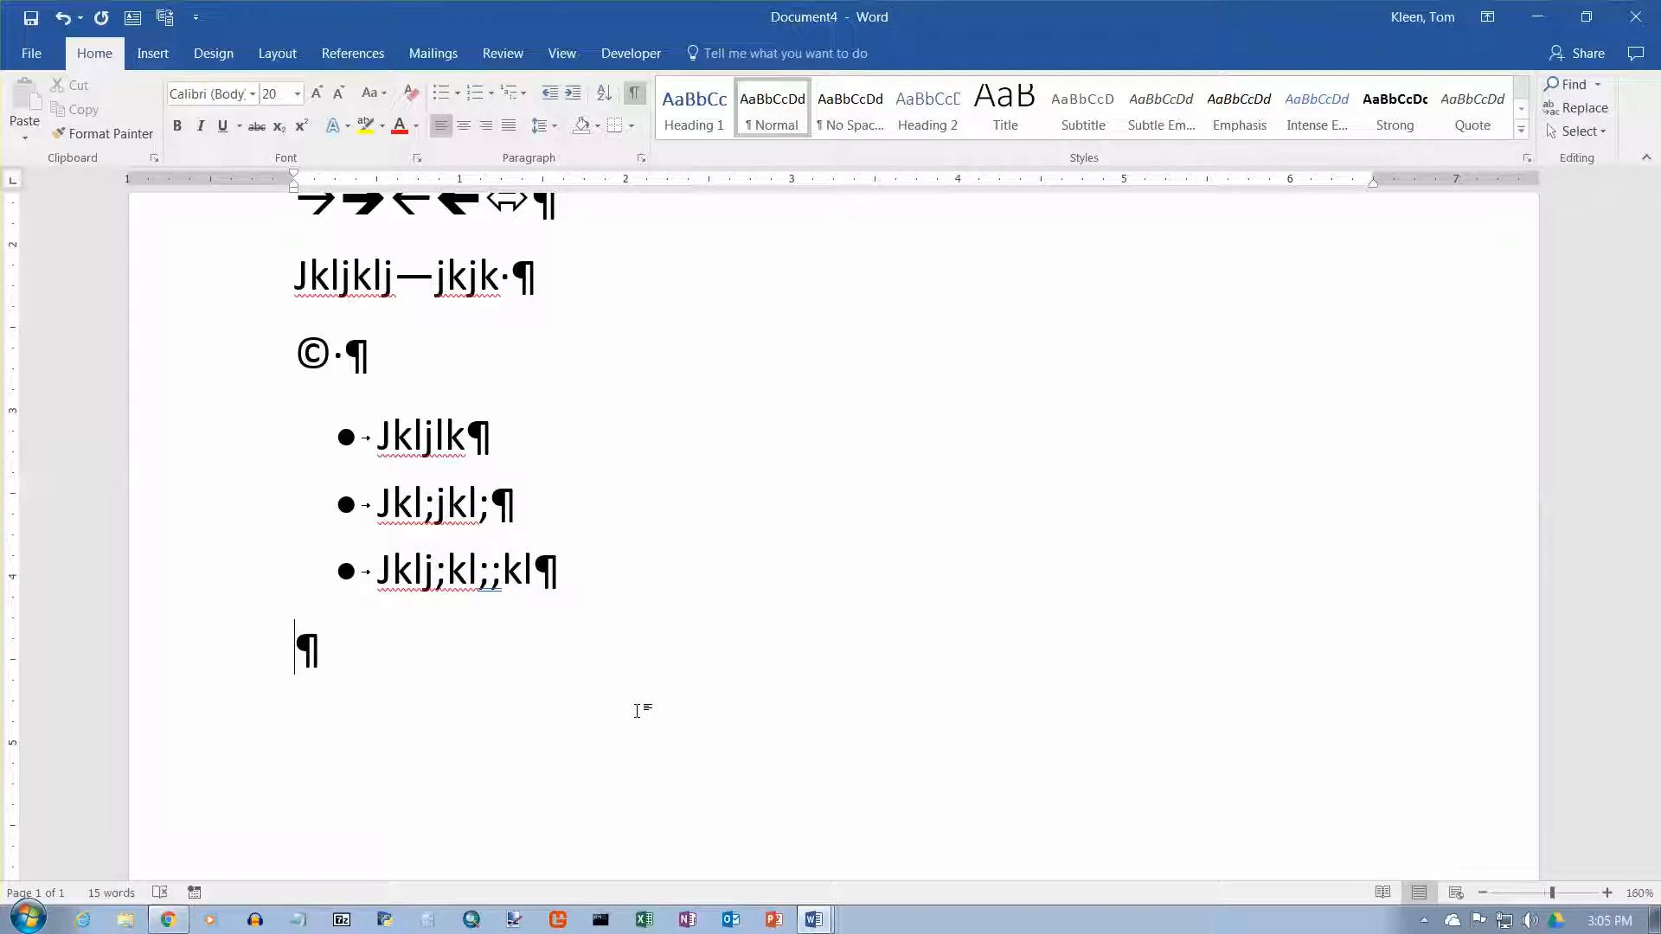
- Create an automatic dash list from a hyphen with items jkljklkjl;, kjl;jkljkl; and jkl;jkl;kj;l, and end the list
{"action": "type", "text": "- jkljklkjl;"}
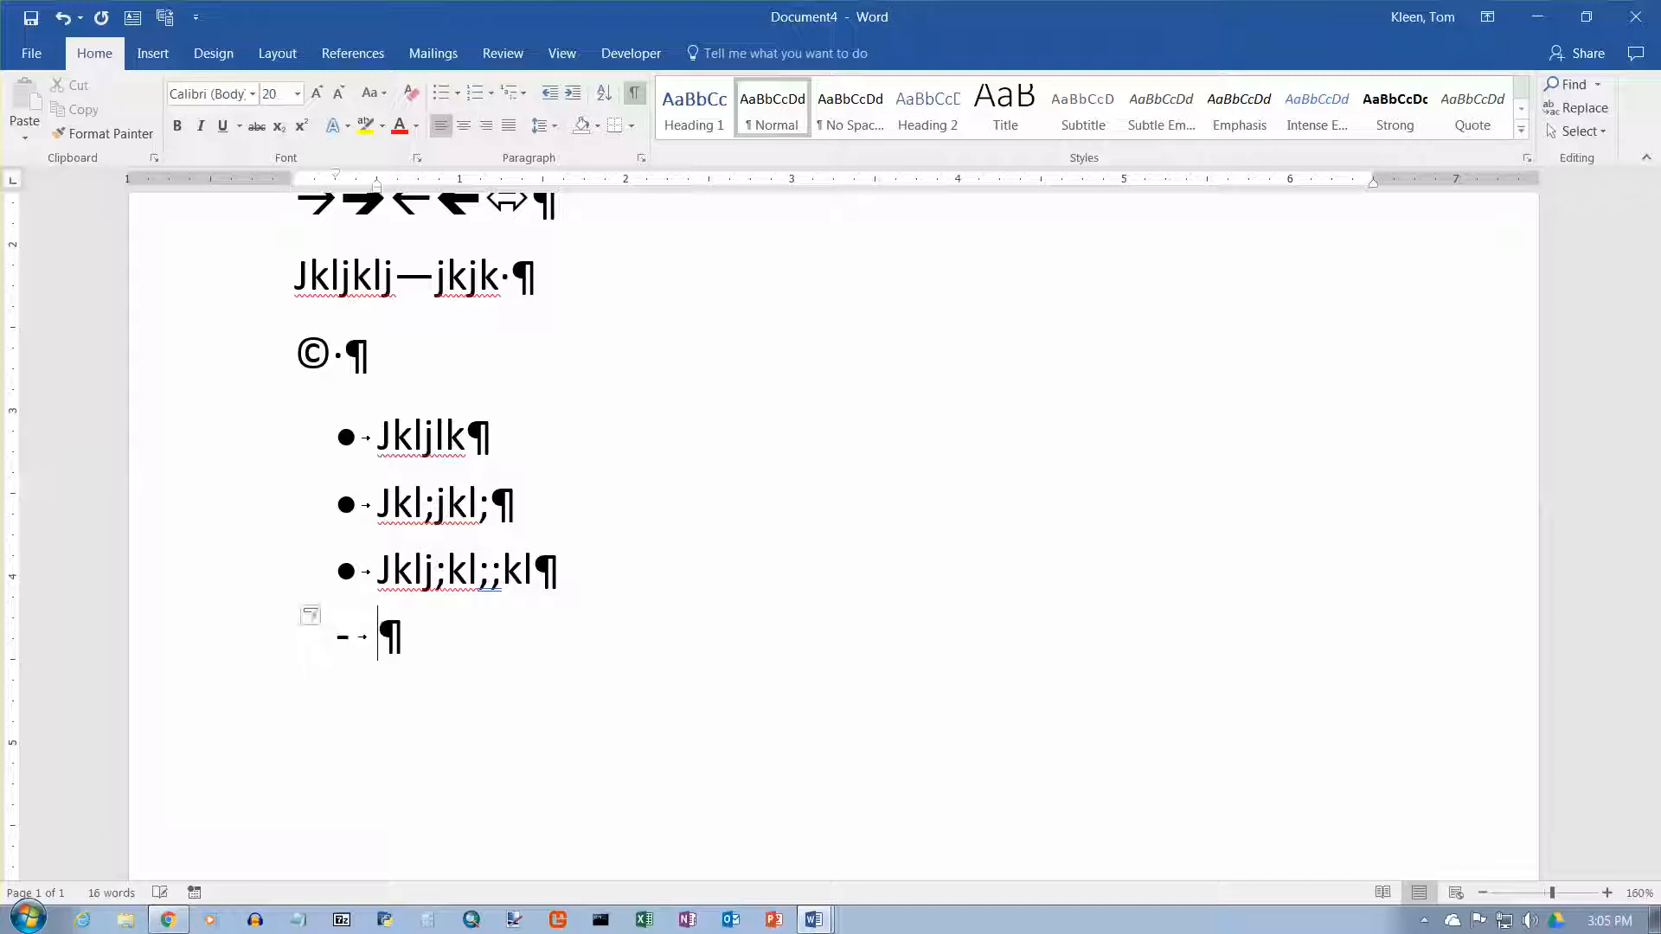
{"action": "key", "text": "Return"}
{"action": "type", "text": "kjl;jkljkl;"}
{"action": "key", "text": "Return"}
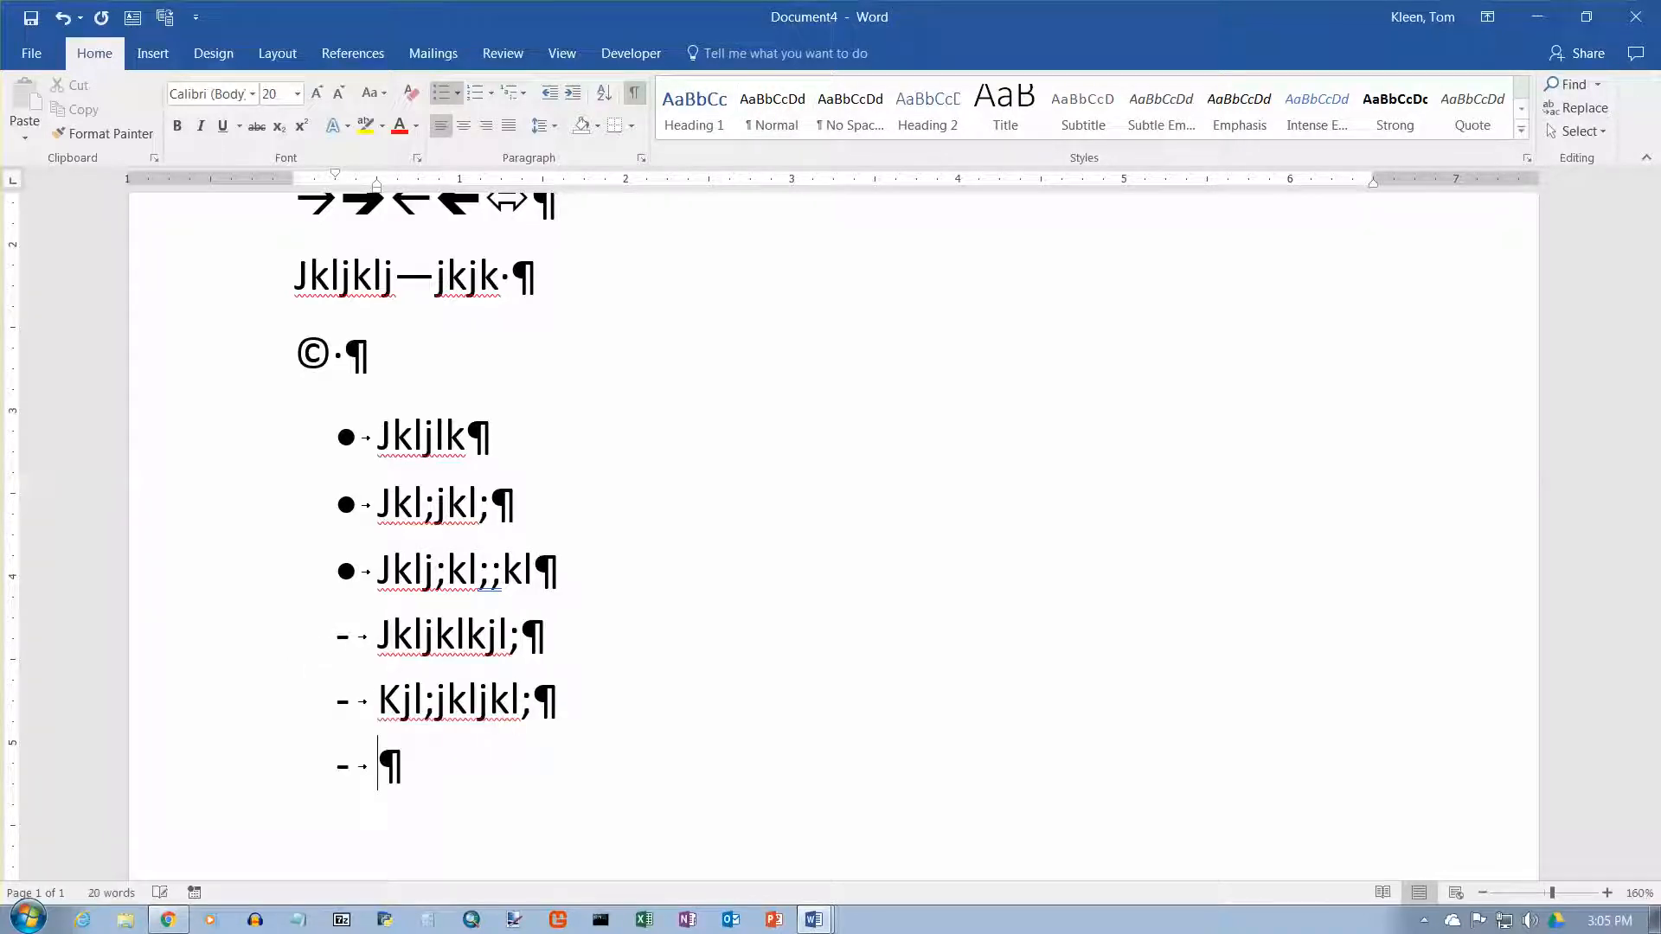
{"action": "type", "text": "jkl;jkl;kj;l"}
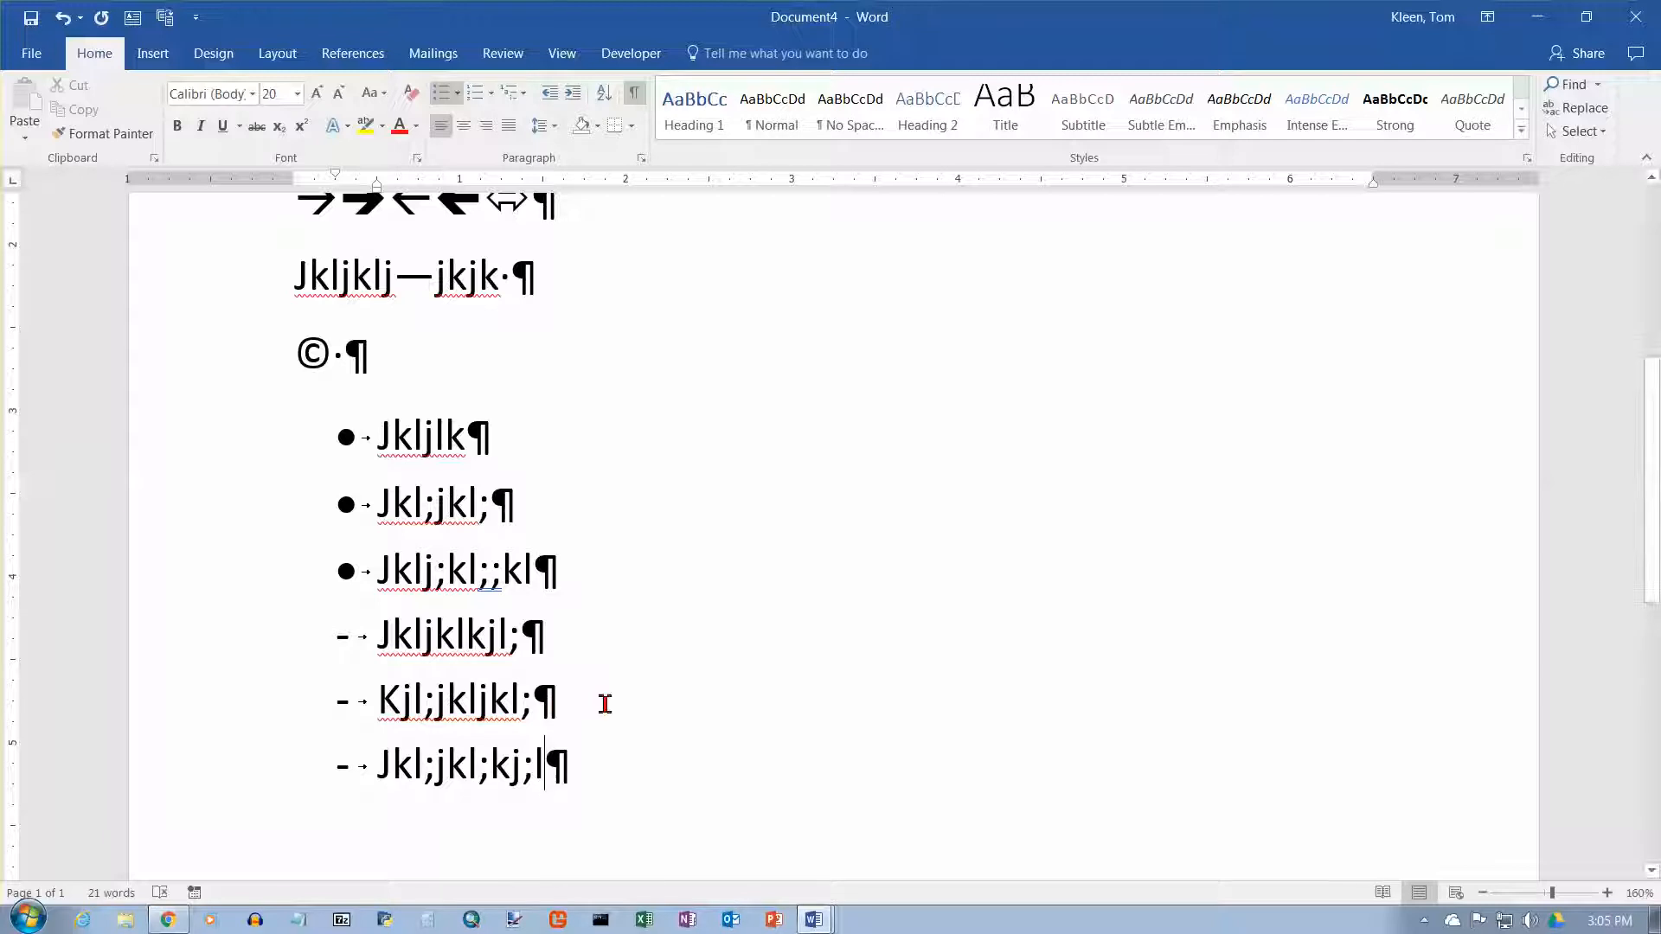
{"action": "scroll", "coordinate": [790, 686], "scroll_direction": "down", "scroll_amount": 5}
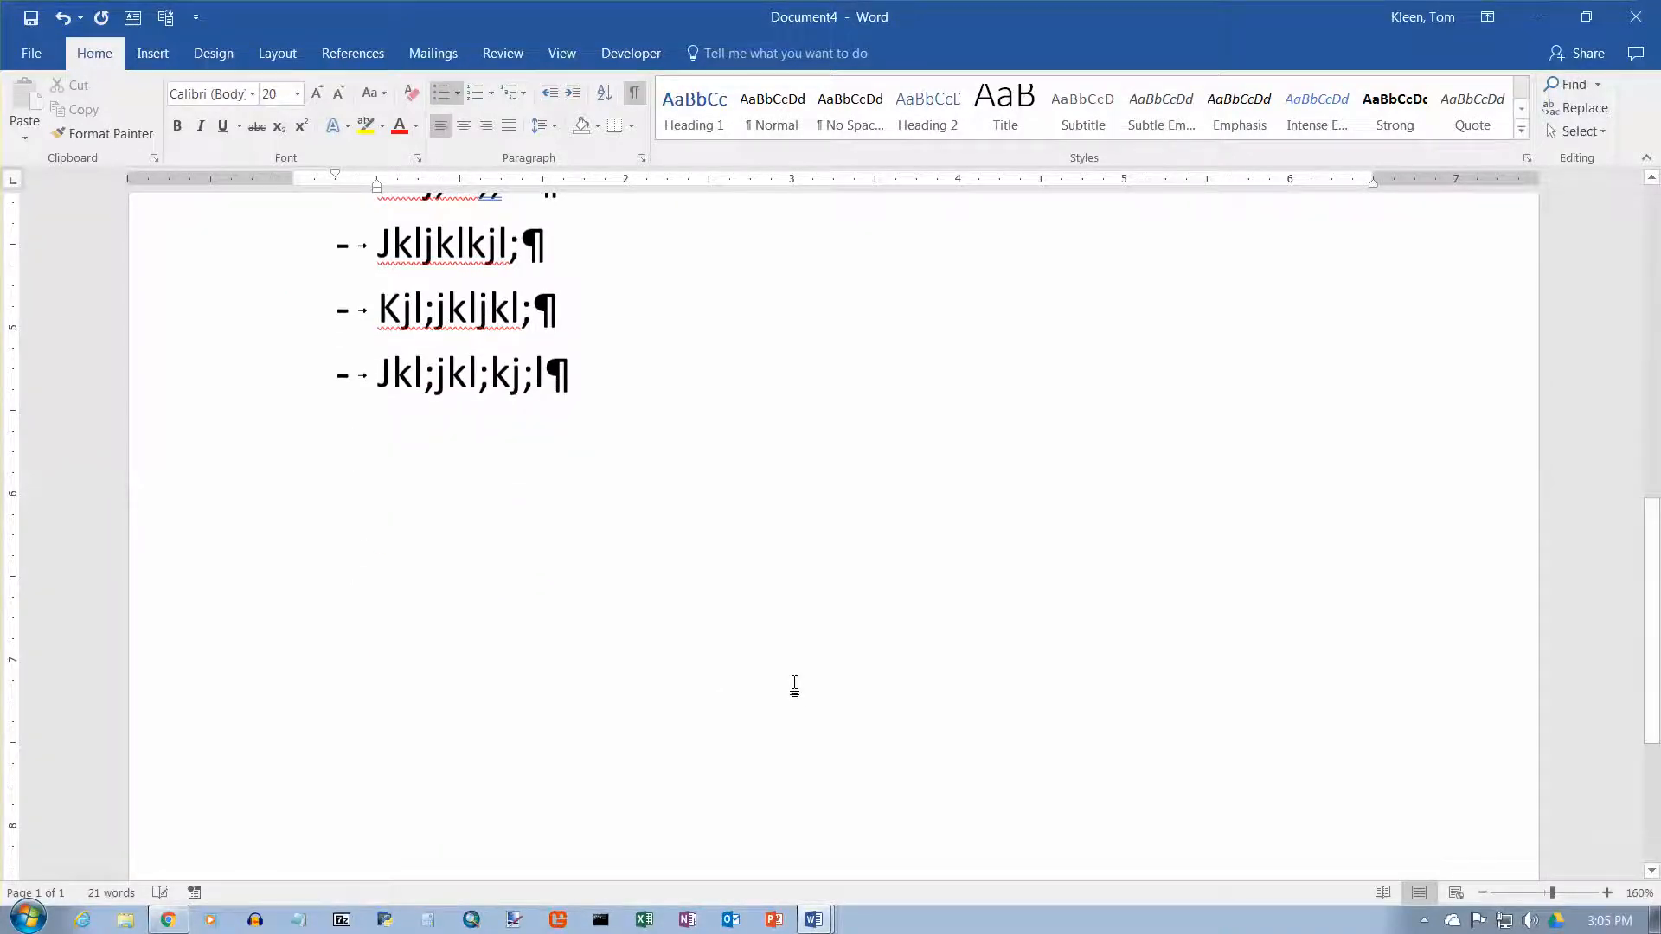
{"action": "key", "text": "Return"}
{"action": "key", "text": "Return"}
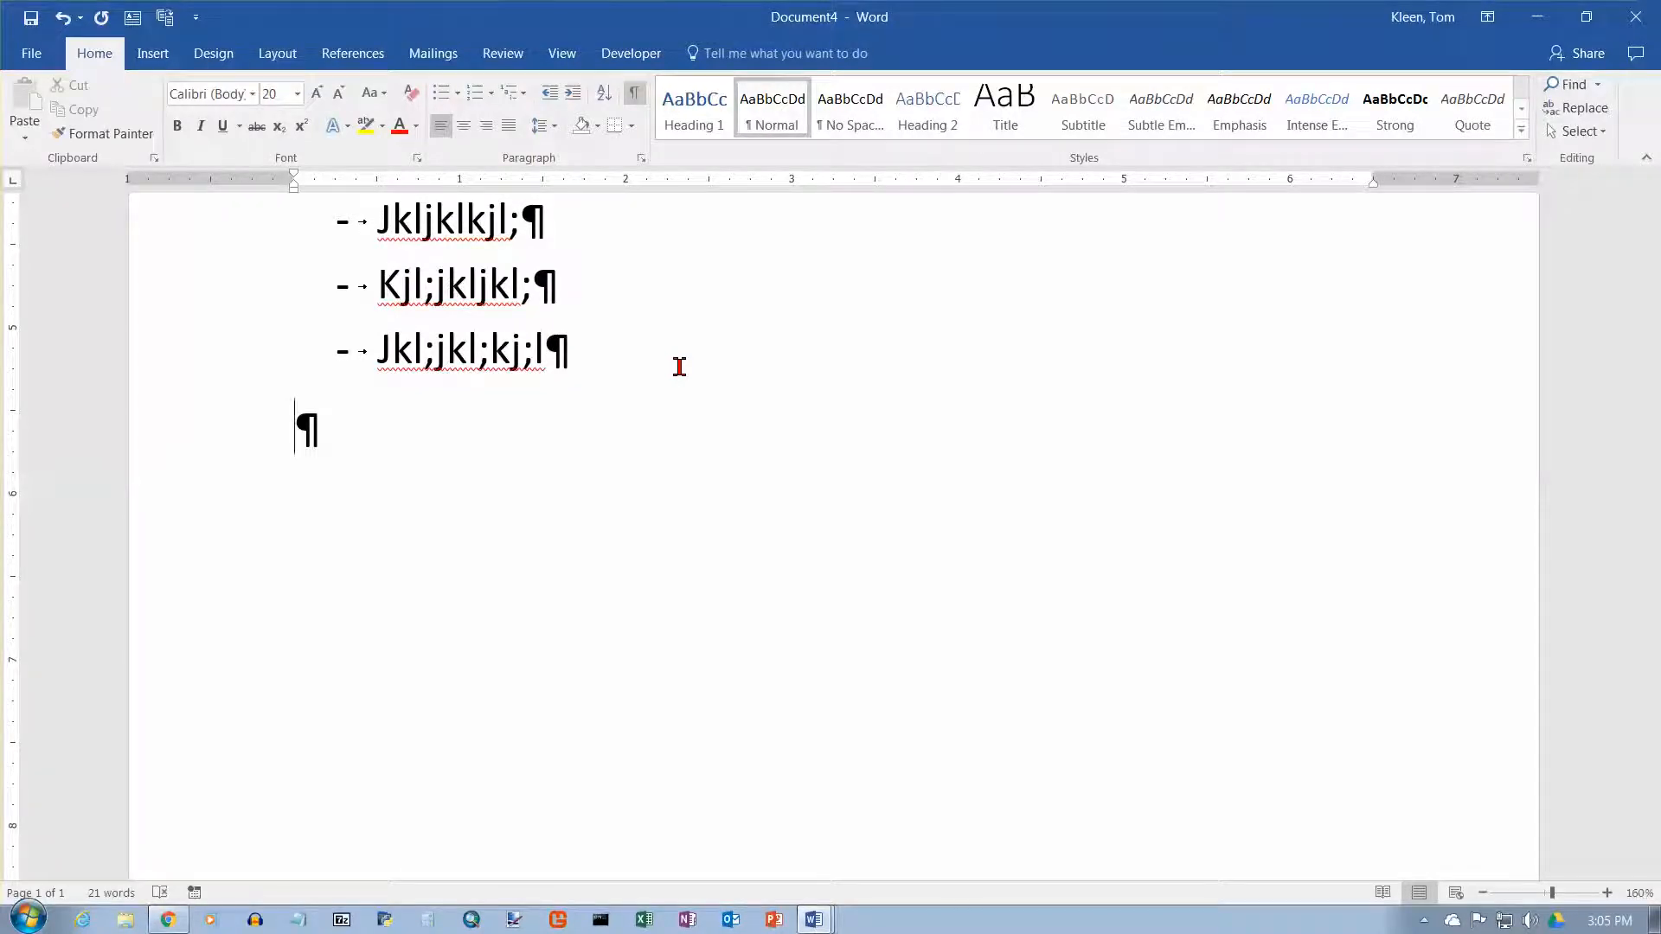
- Create an automatic arrowhead-bullet list from > with items jkl;jkl;jk;l, kjkljl;kjk;ljk and jkl;jkl;jk;l, and end the list
{"action": "type", "text": ">"}
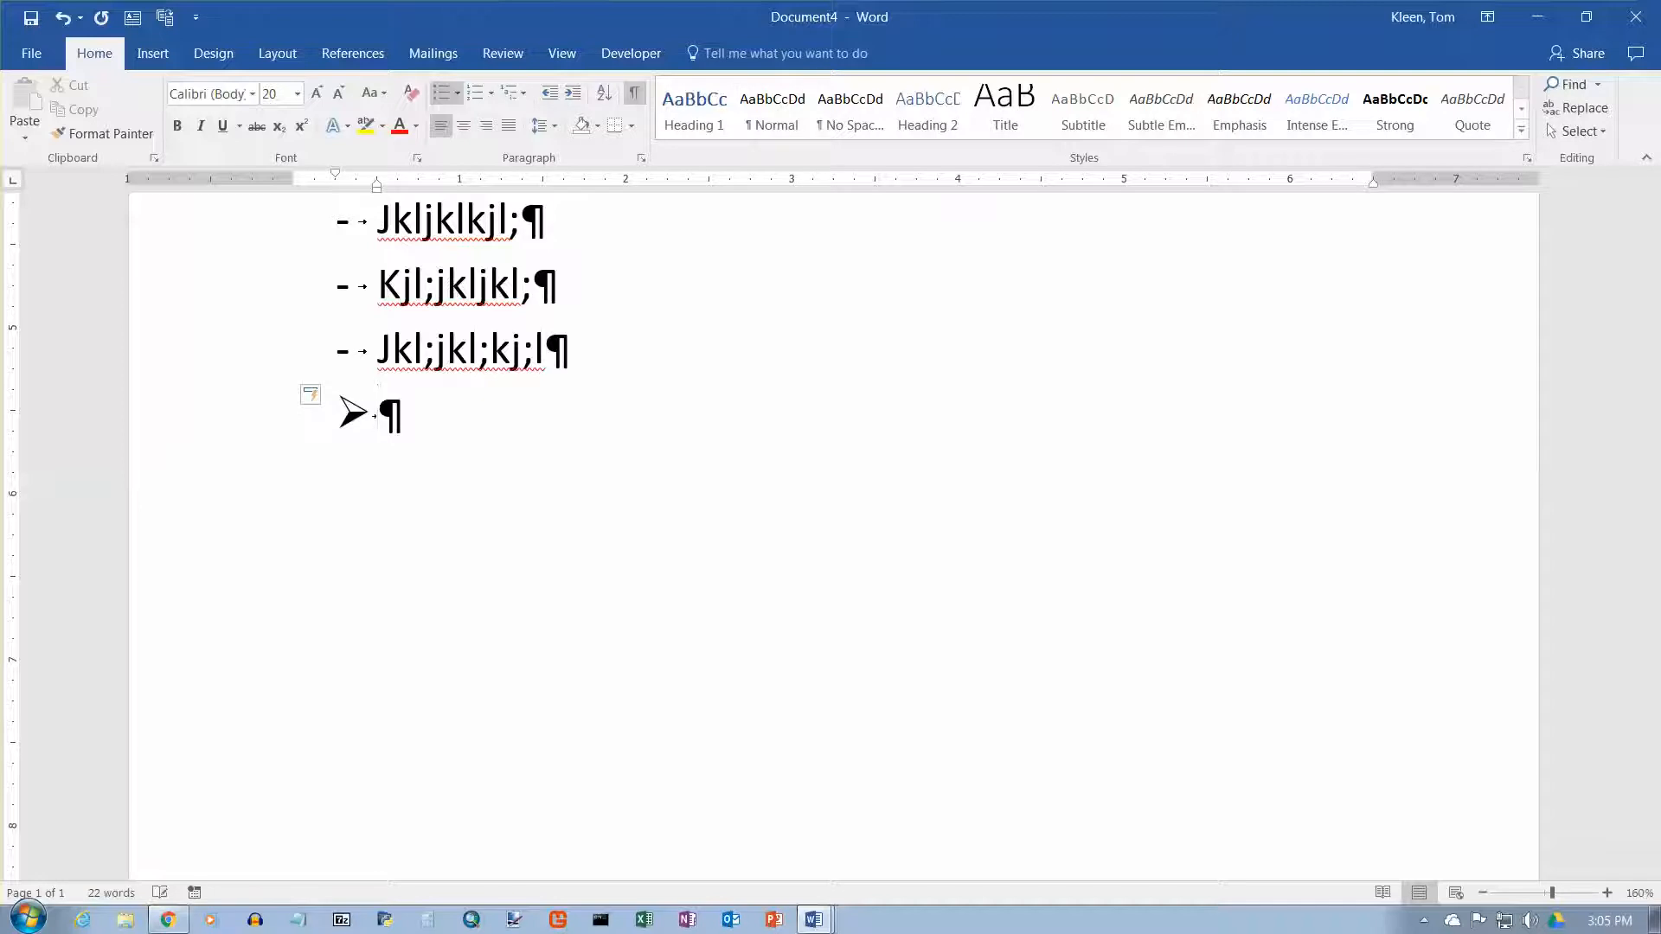
{"action": "type", "text": " jkl;jkl;jk;l"}
{"action": "key", "text": "Return"}
{"action": "type", "text": "kjkljl;kjk;ljk"}
{"action": "key", "text": "Return"}
{"action": "type", "text": "jkl;jkl;jk;l"}
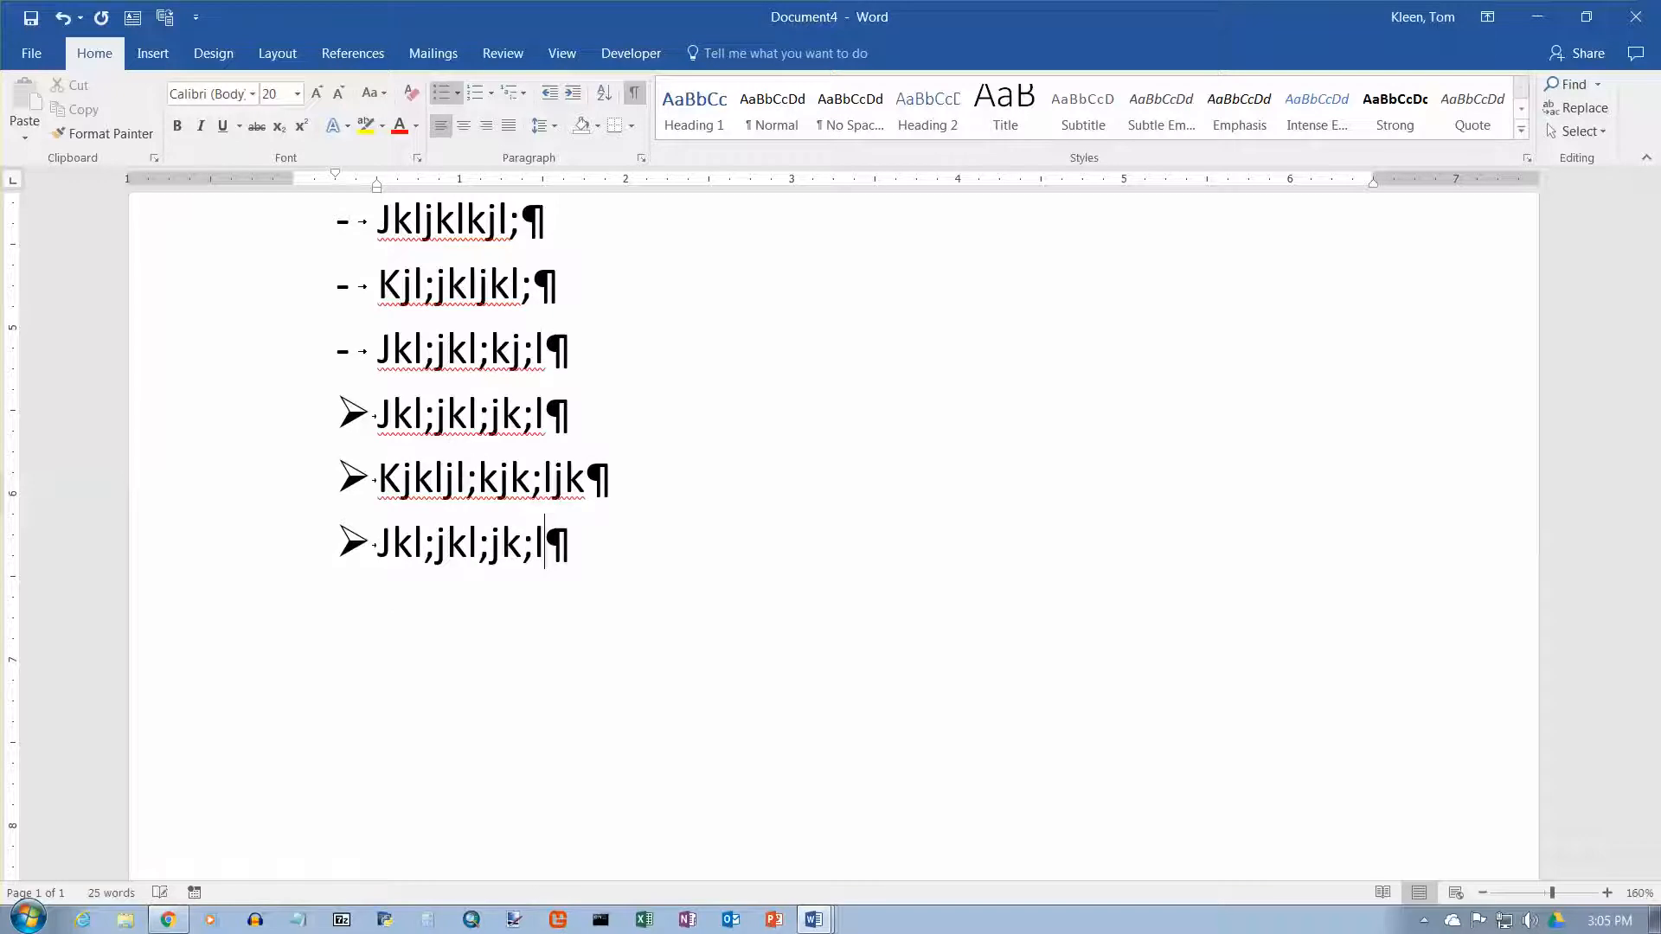
{"action": "key", "text": "Return"}
{"action": "key", "text": "Return"}
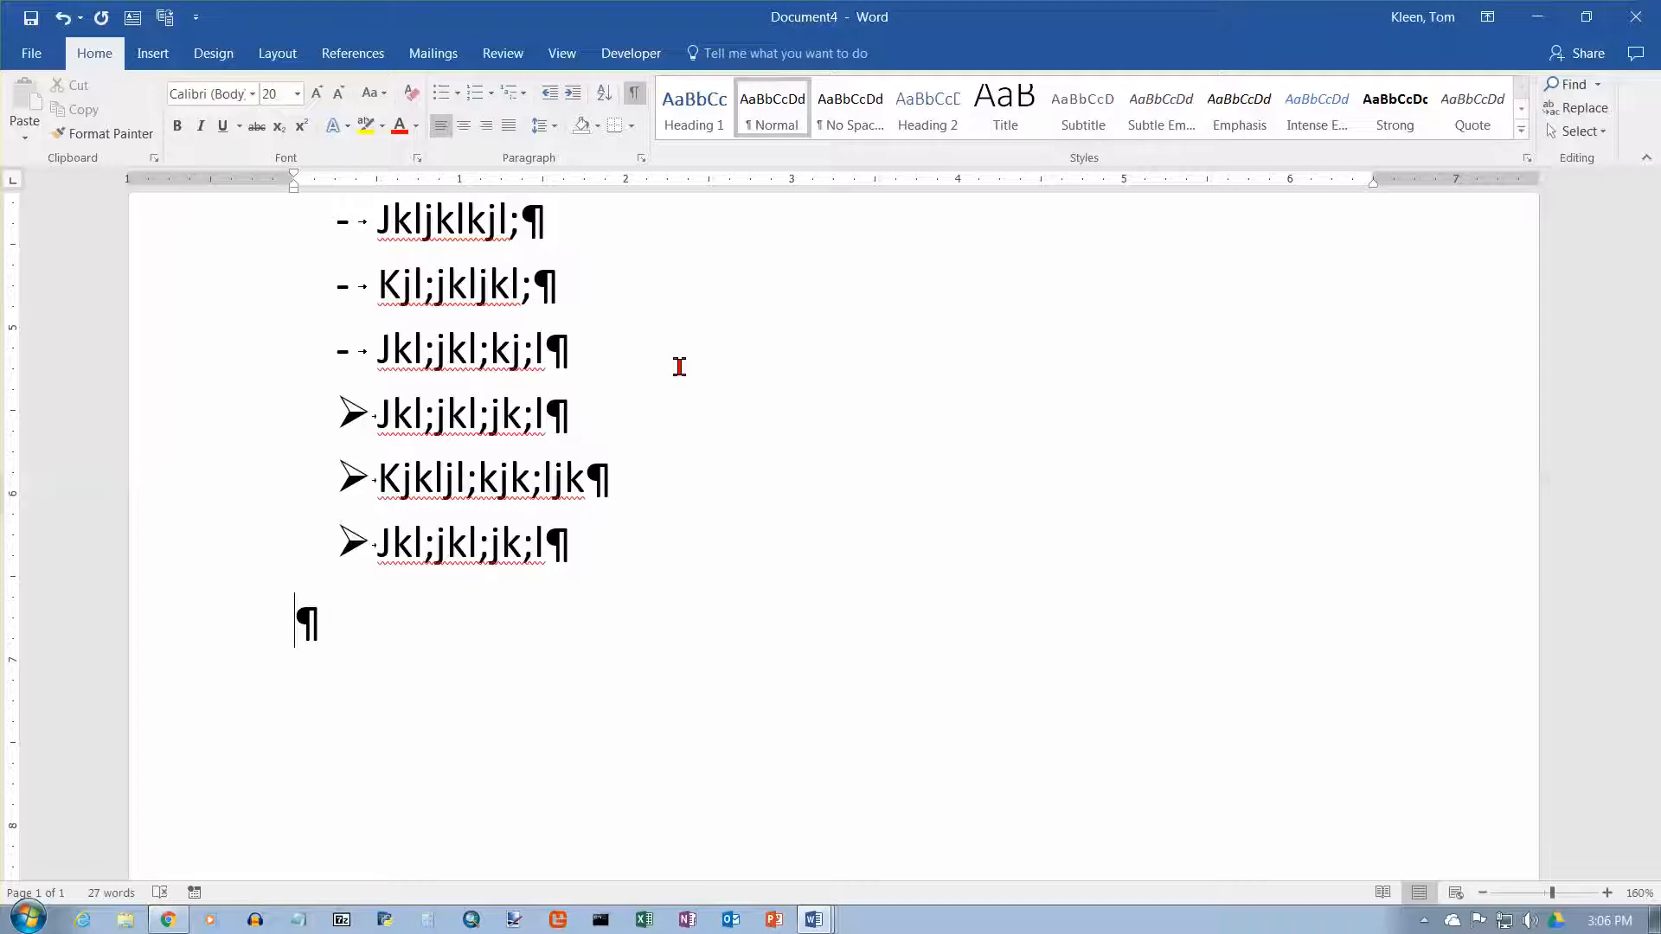
- Below the arrowhead list, create an automatic single horizontal line from --- and a double line from ===
{"action": "type", "text": "---"}
{"action": "key", "text": "Return"}
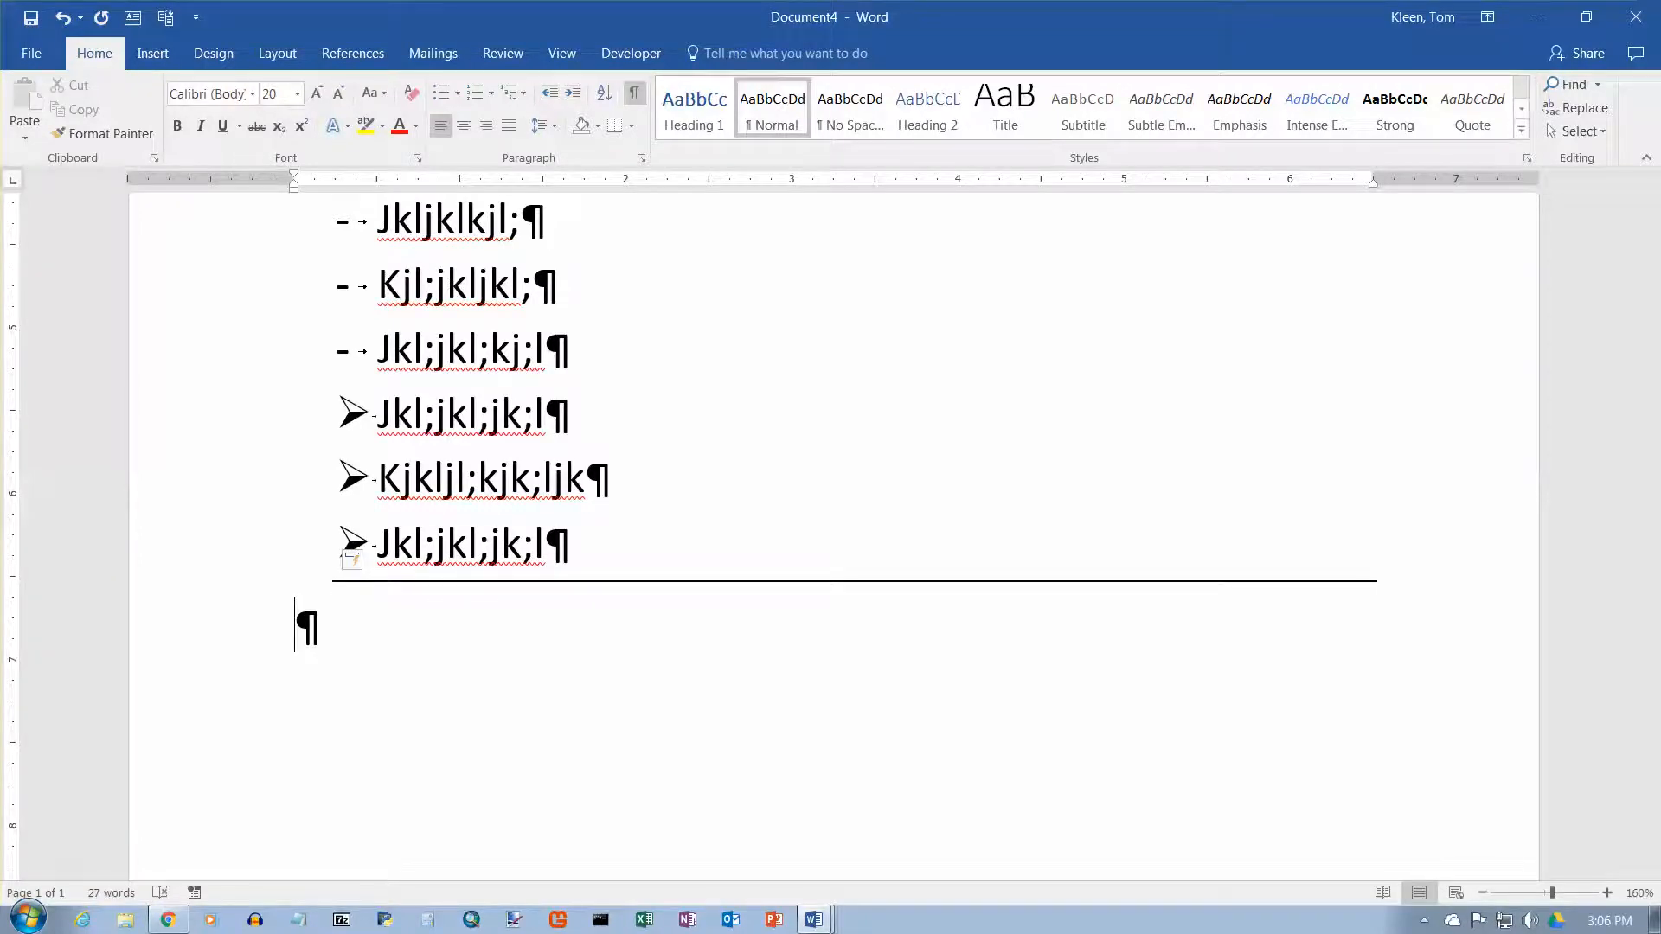
{"action": "type", "text": "==="}
{"action": "key", "text": "Return"}
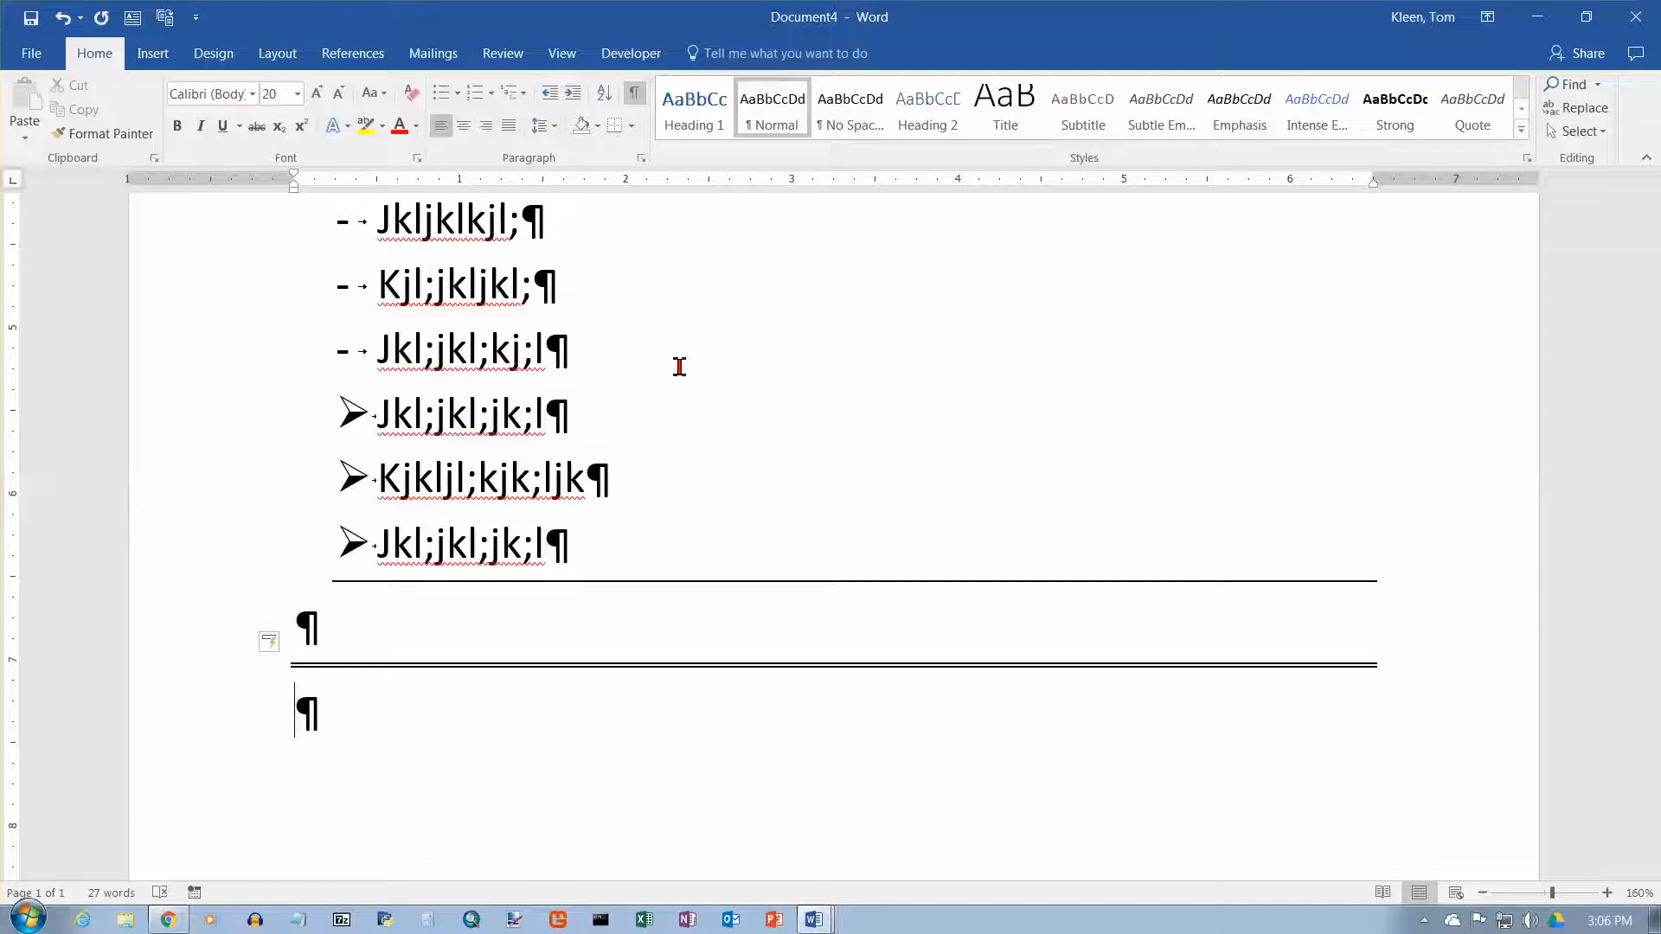
- Below the double line, create an automatic thick horizontal line from underscores and a dotted line from ***
{"action": "type", "text": "____"}
{"action": "key", "text": "Return"}
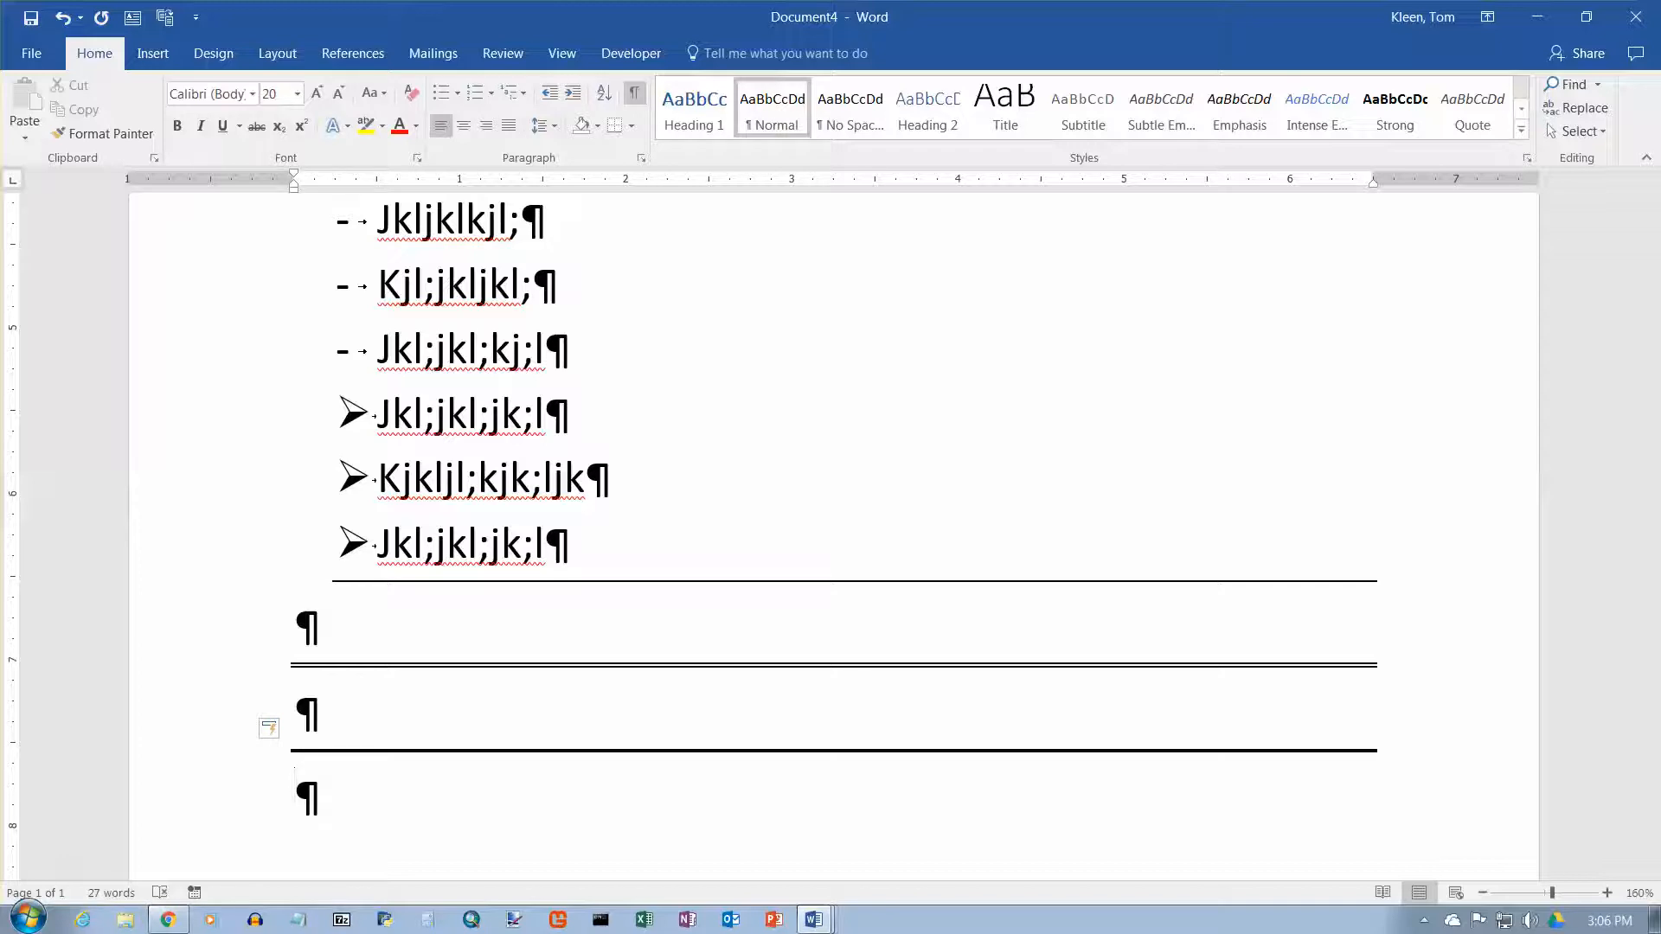
{"action": "type", "text": "***"}
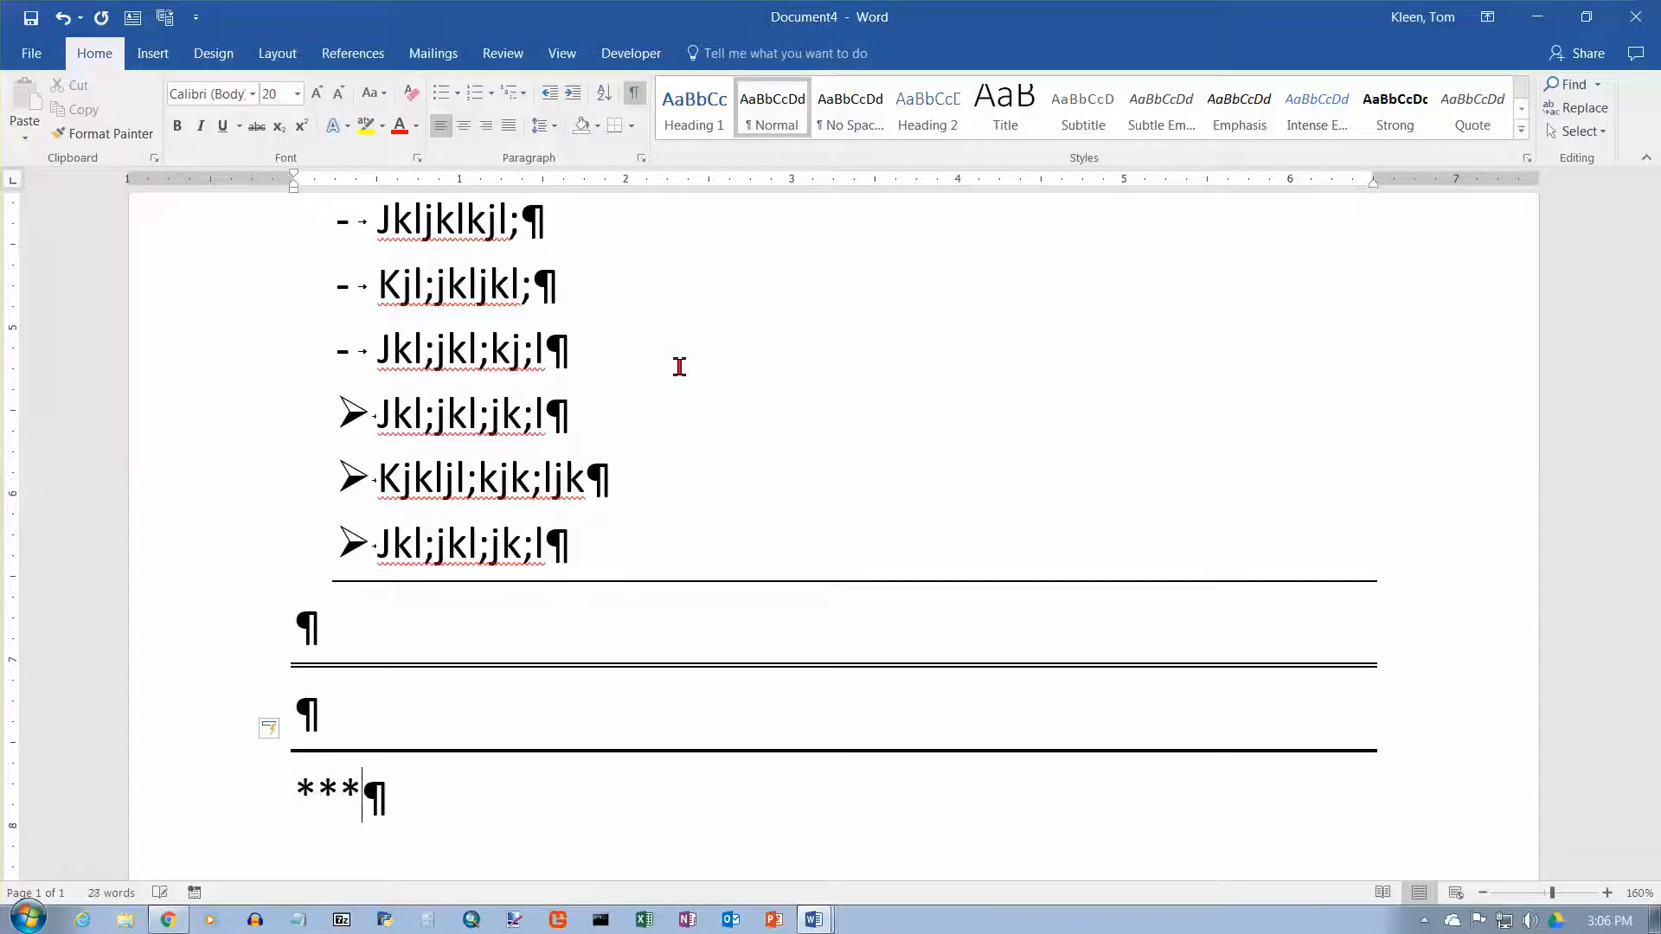
{"action": "key", "text": "Return"}
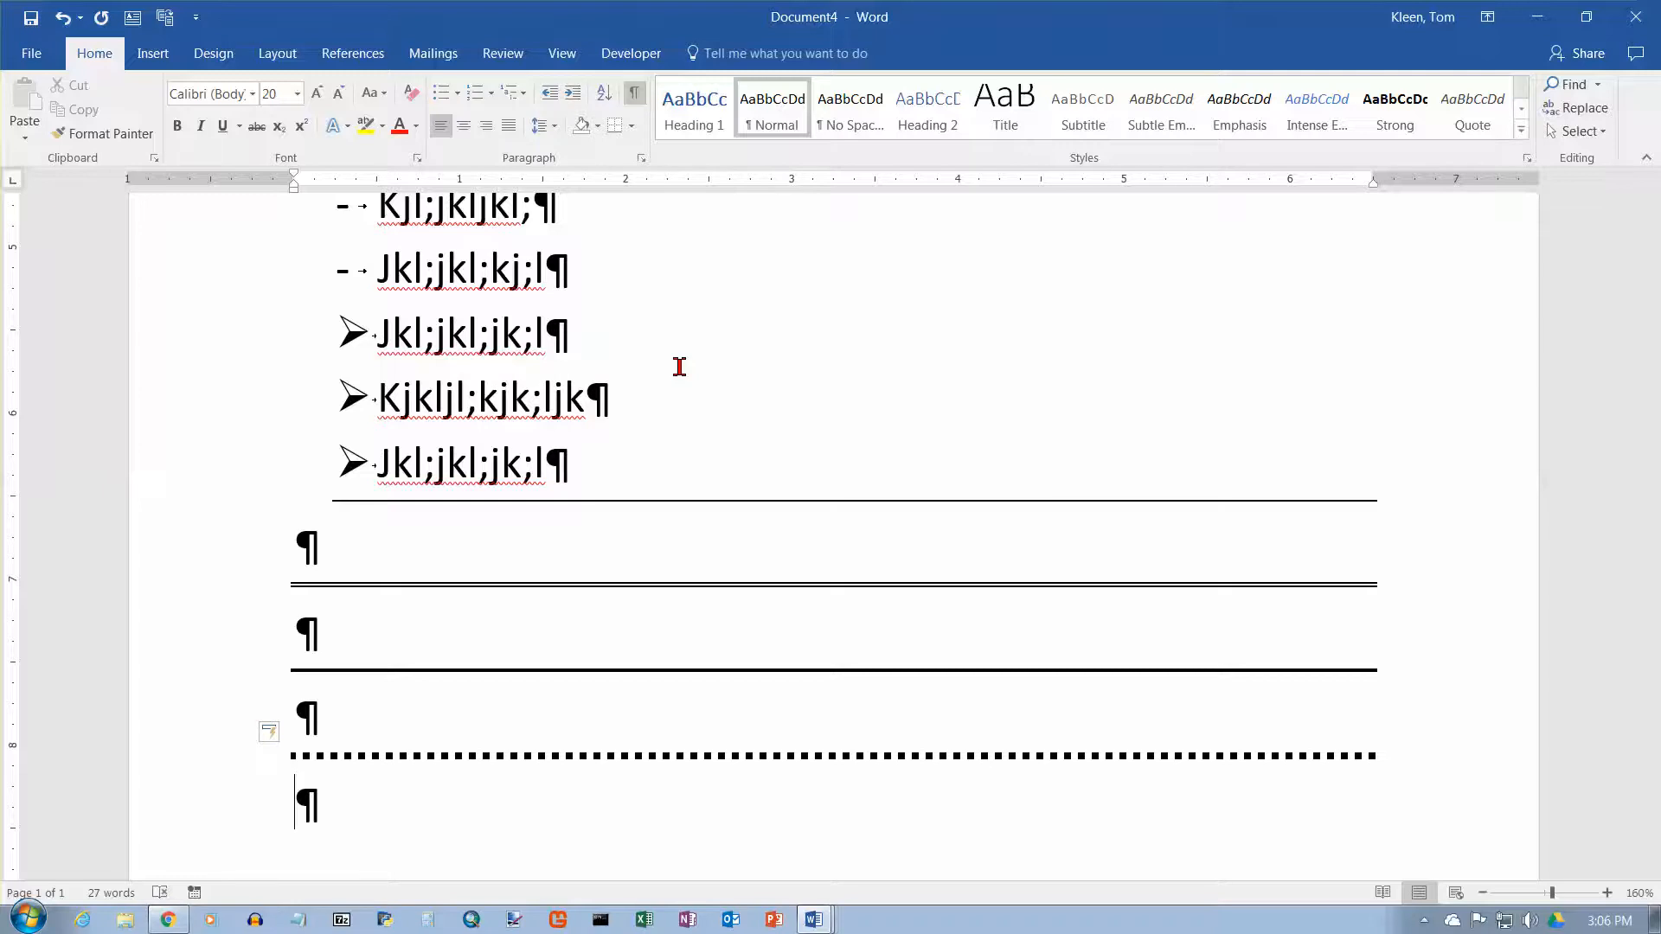
- Create an automatic wavy line from ~~~ below the dotted line and a triple line from ### on the second page
{"action": "type", "text": "~~~"}
{"action": "key", "text": "Return"}
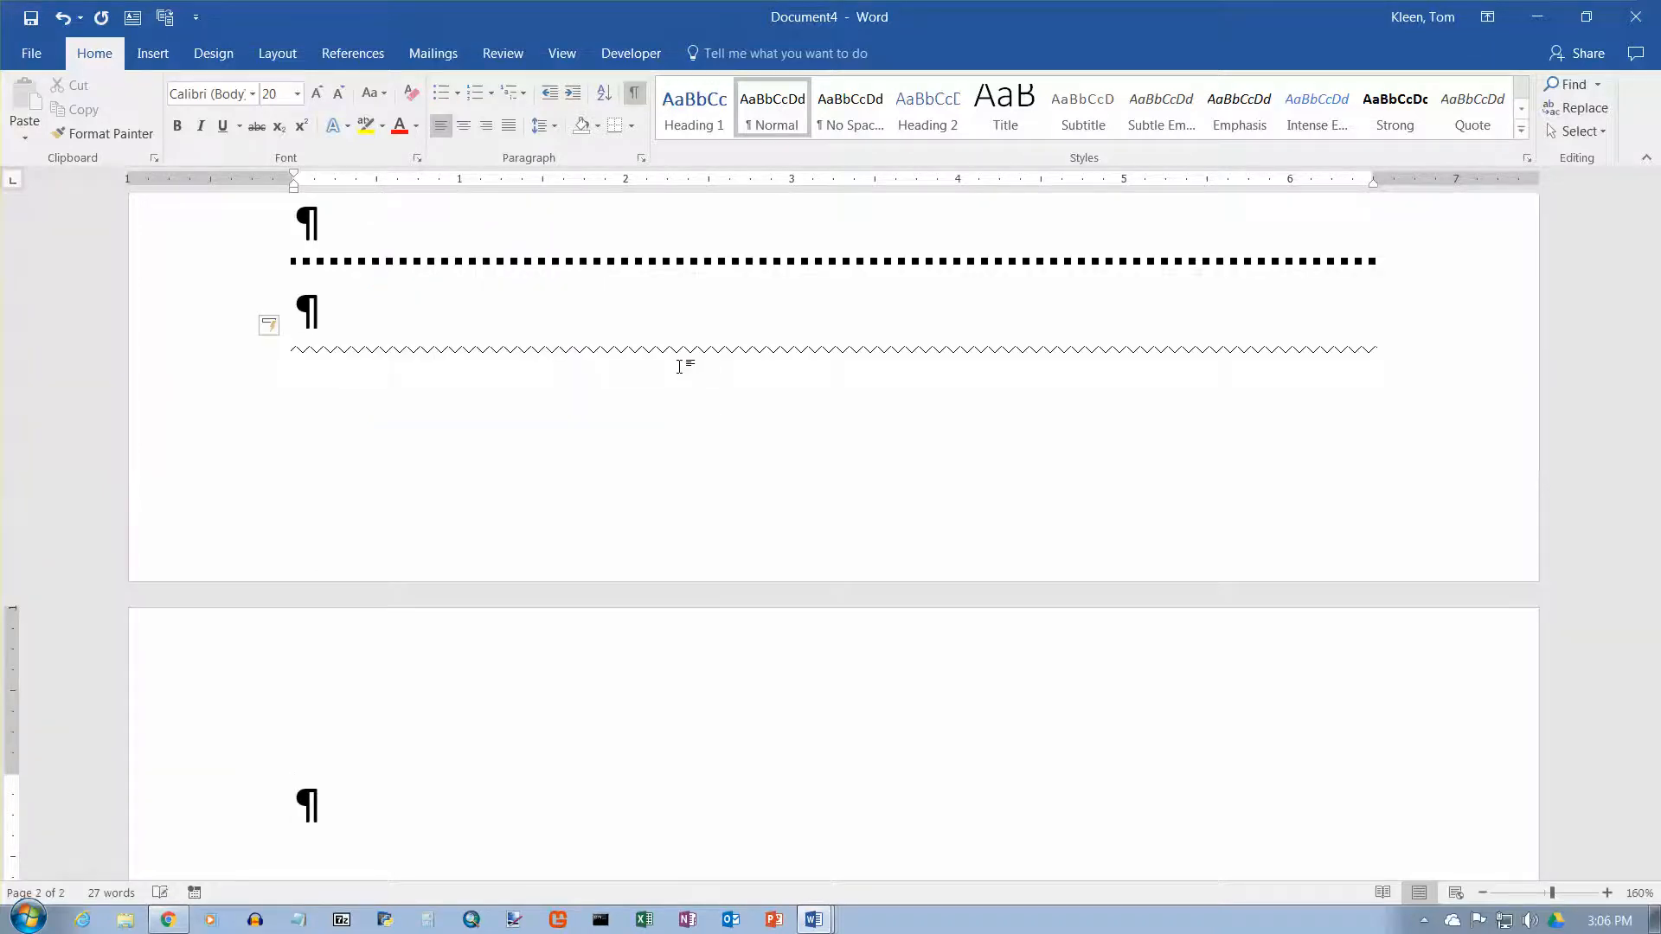
{"action": "scroll", "coordinate": [679, 367], "scroll_direction": "down", "scroll_amount": 1}
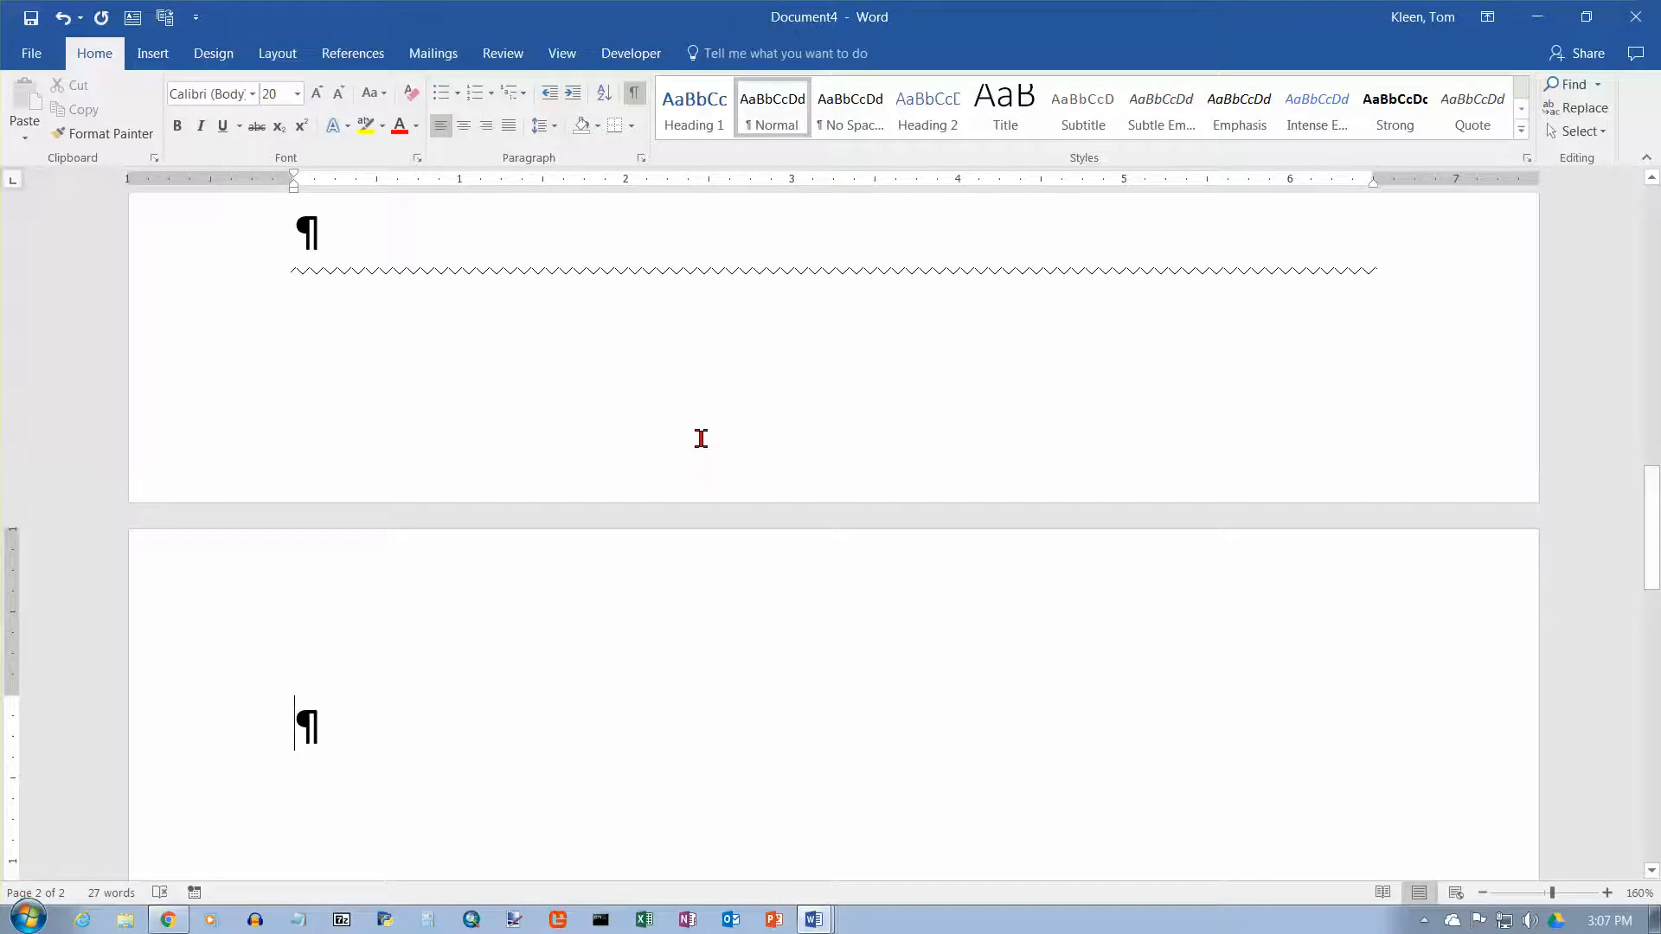
{"action": "scroll", "coordinate": [687, 449], "scroll_direction": "down", "scroll_amount": 2}
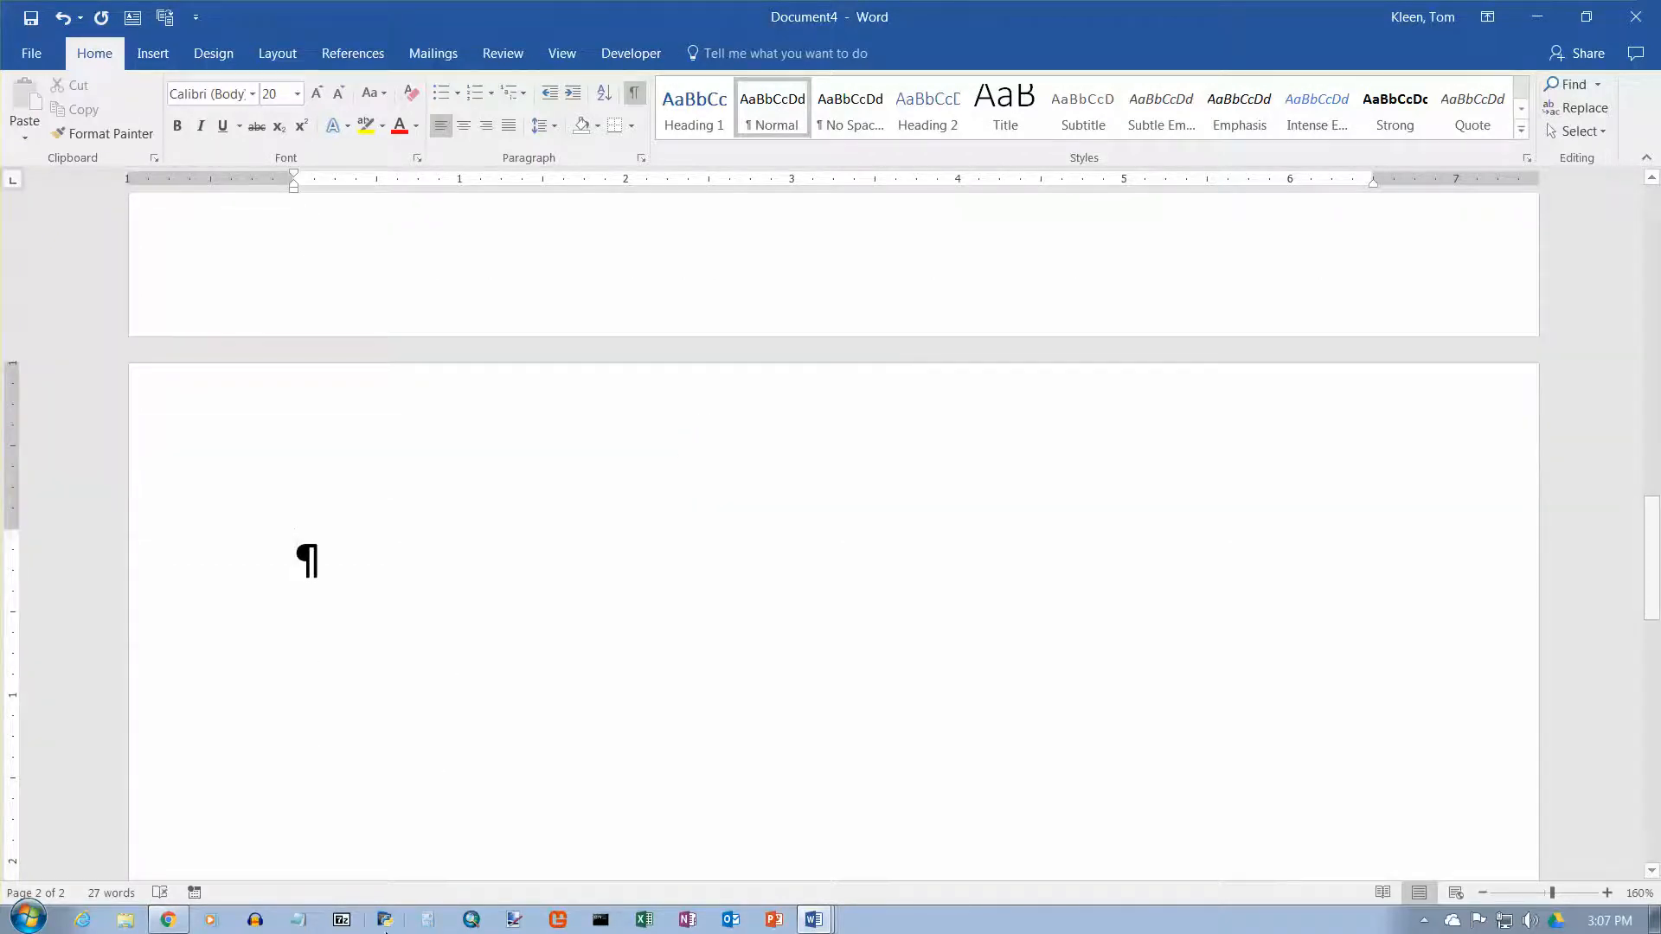
{"action": "scroll", "coordinate": [393, 801], "scroll_direction": "down", "scroll_amount": 2}
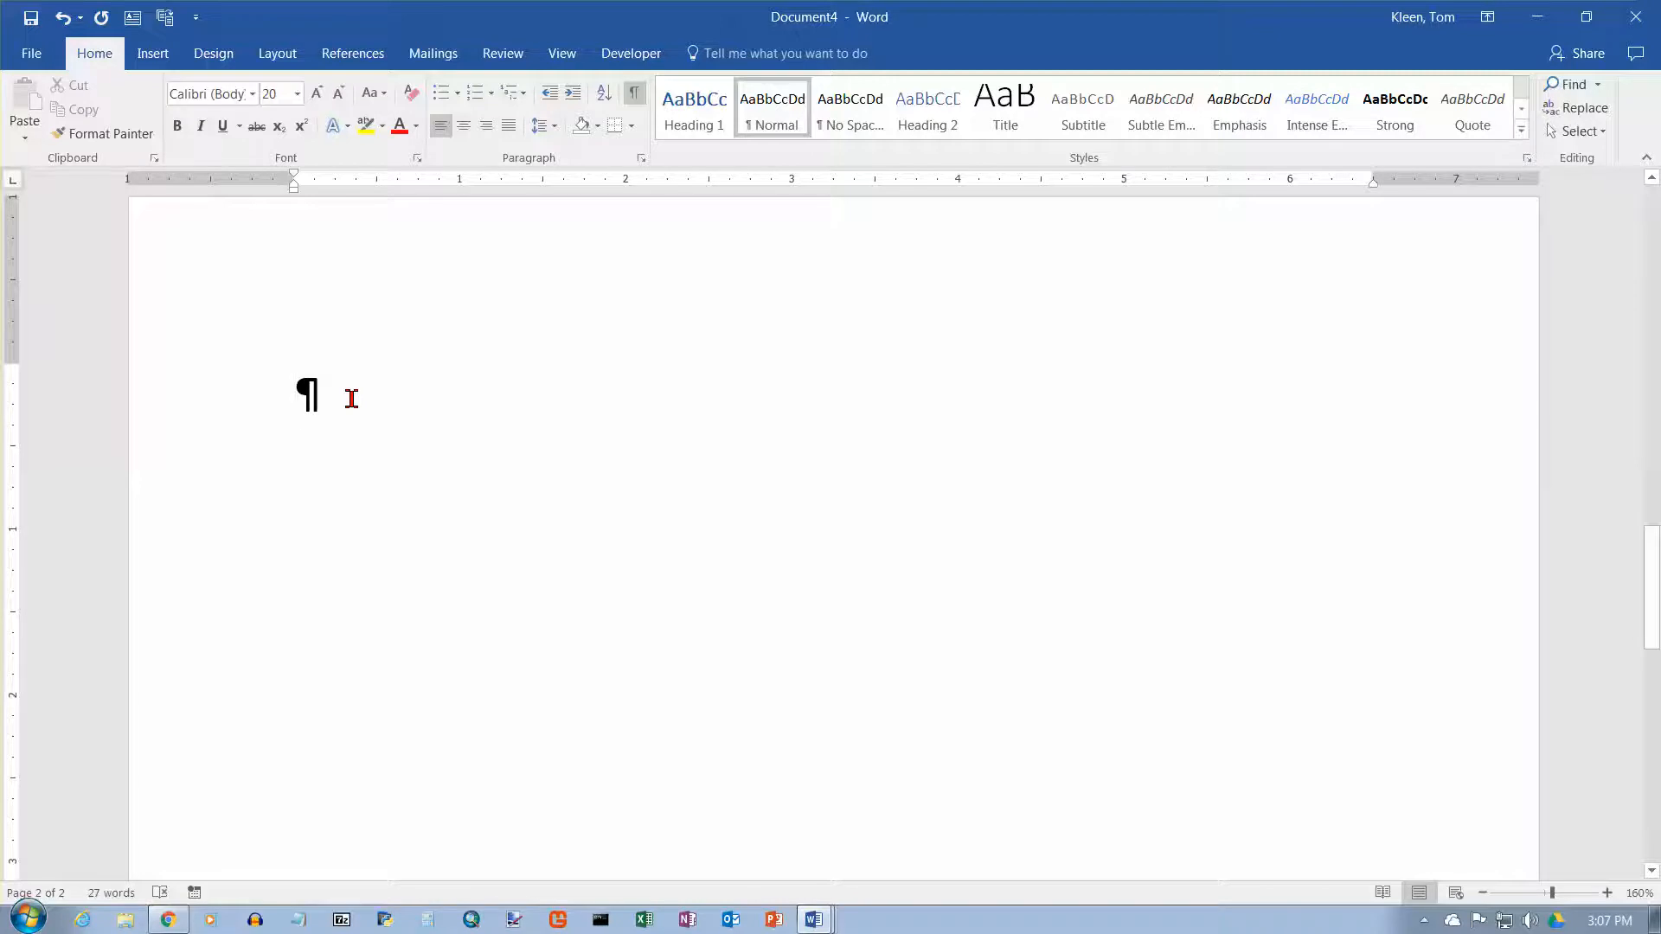
{"action": "type", "text": "###"}
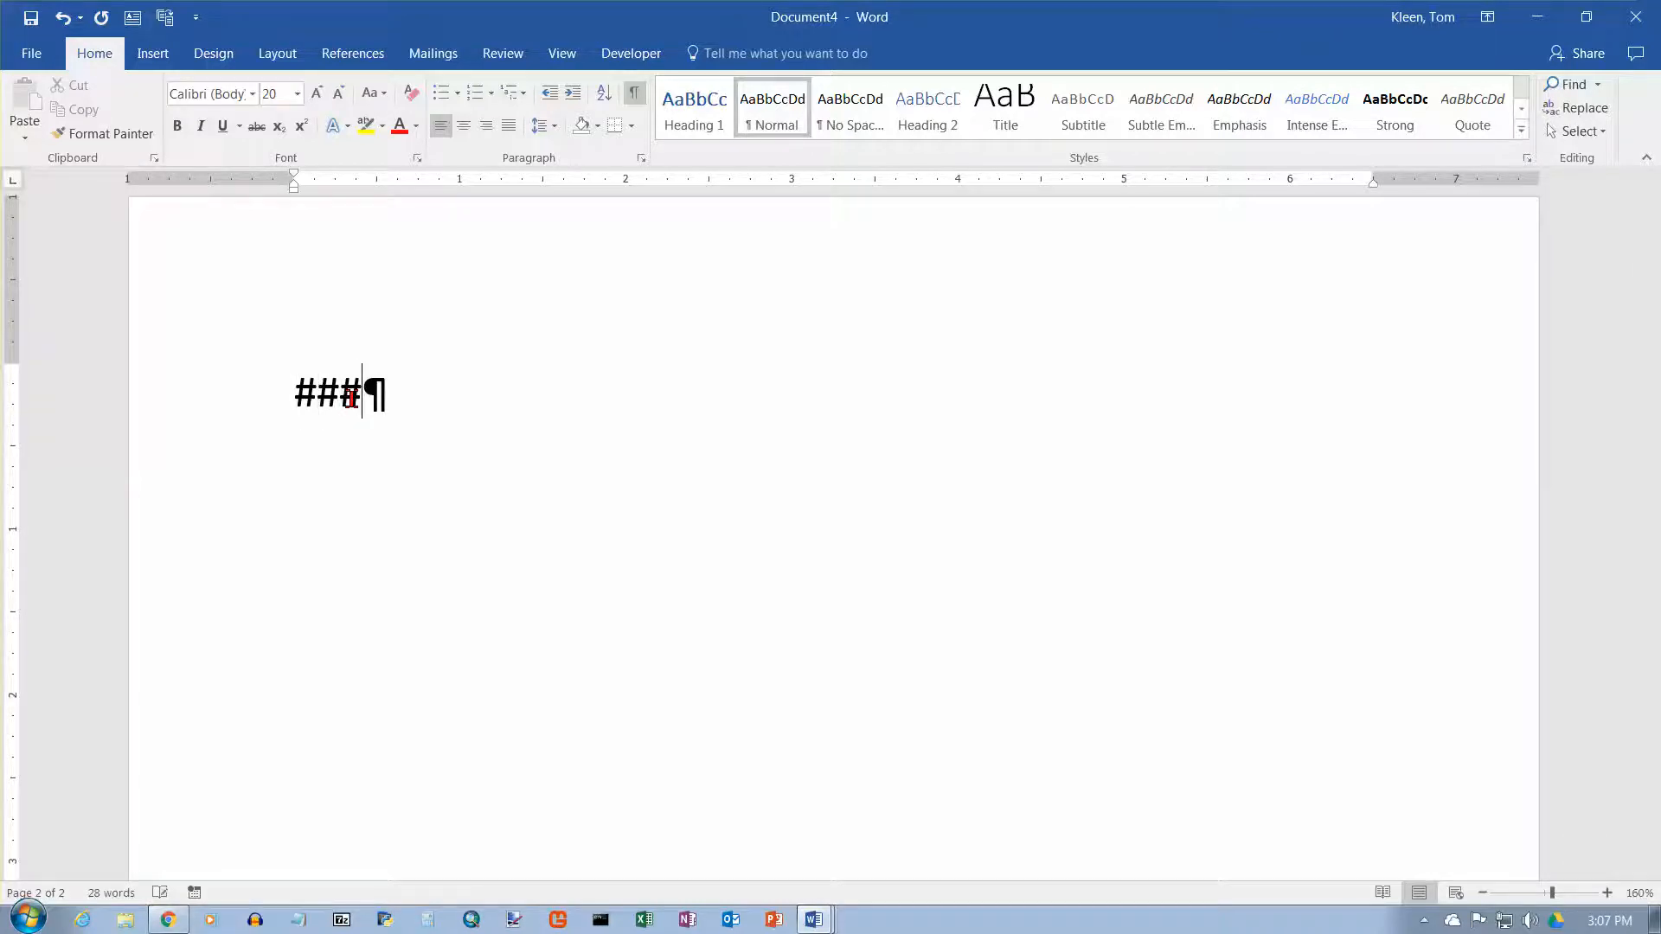
{"action": "key", "text": "Return"}
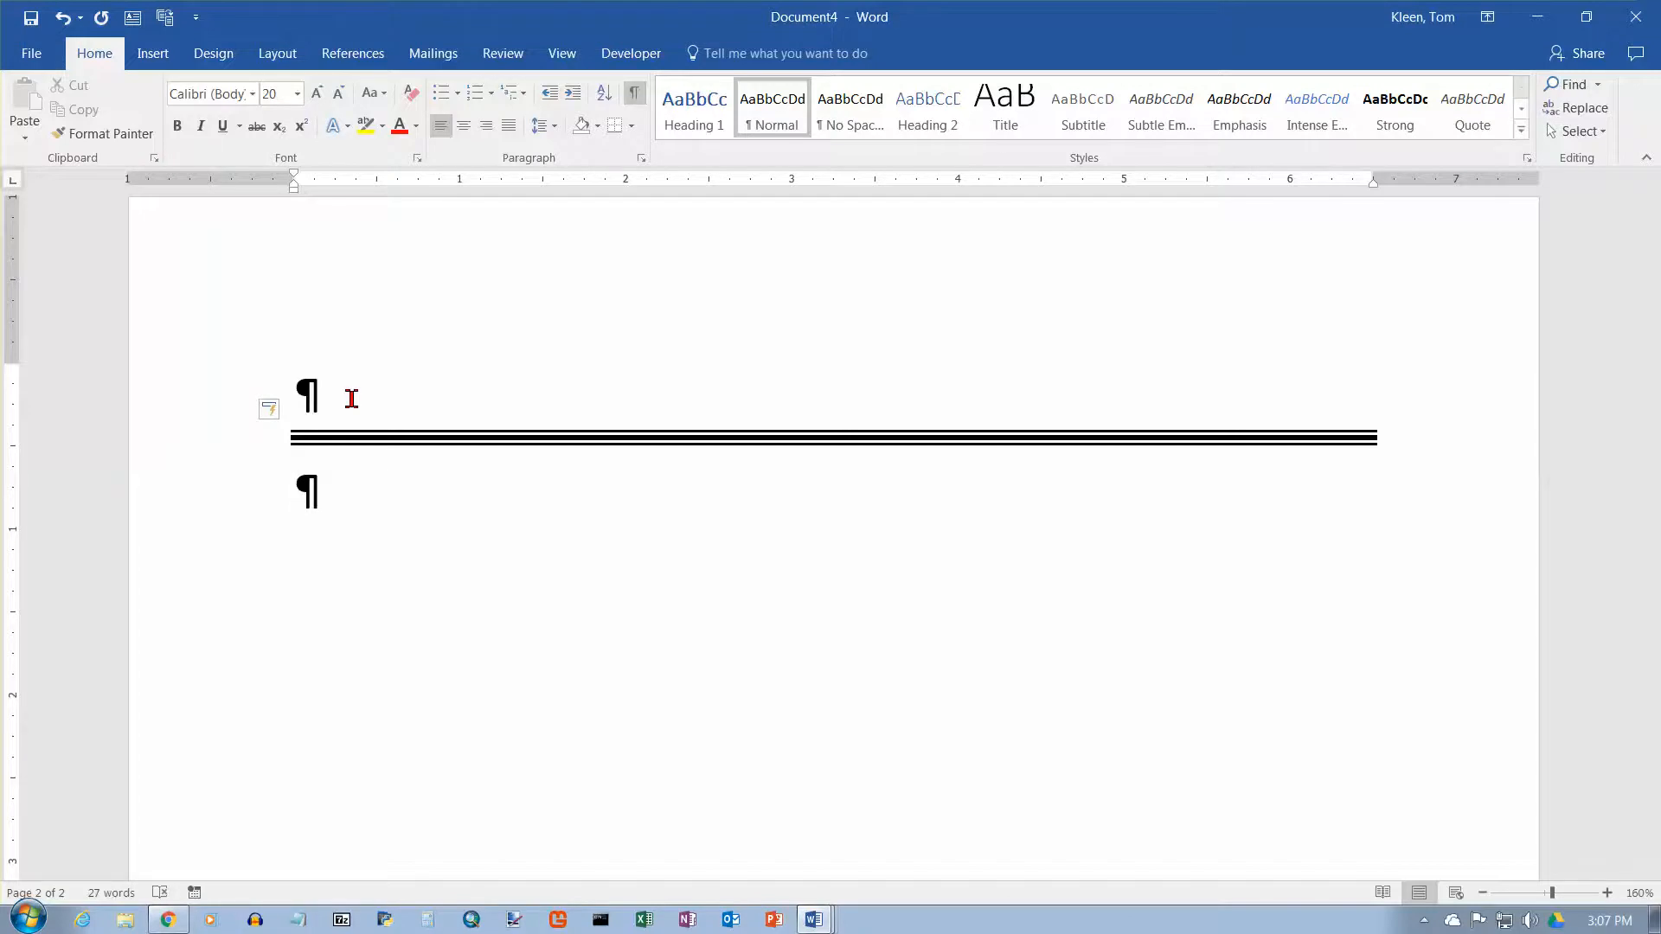
- Create an automatic one-row, three-column table below the triple line from the text +---+---+---+
{"action": "type", "text": "+---"}
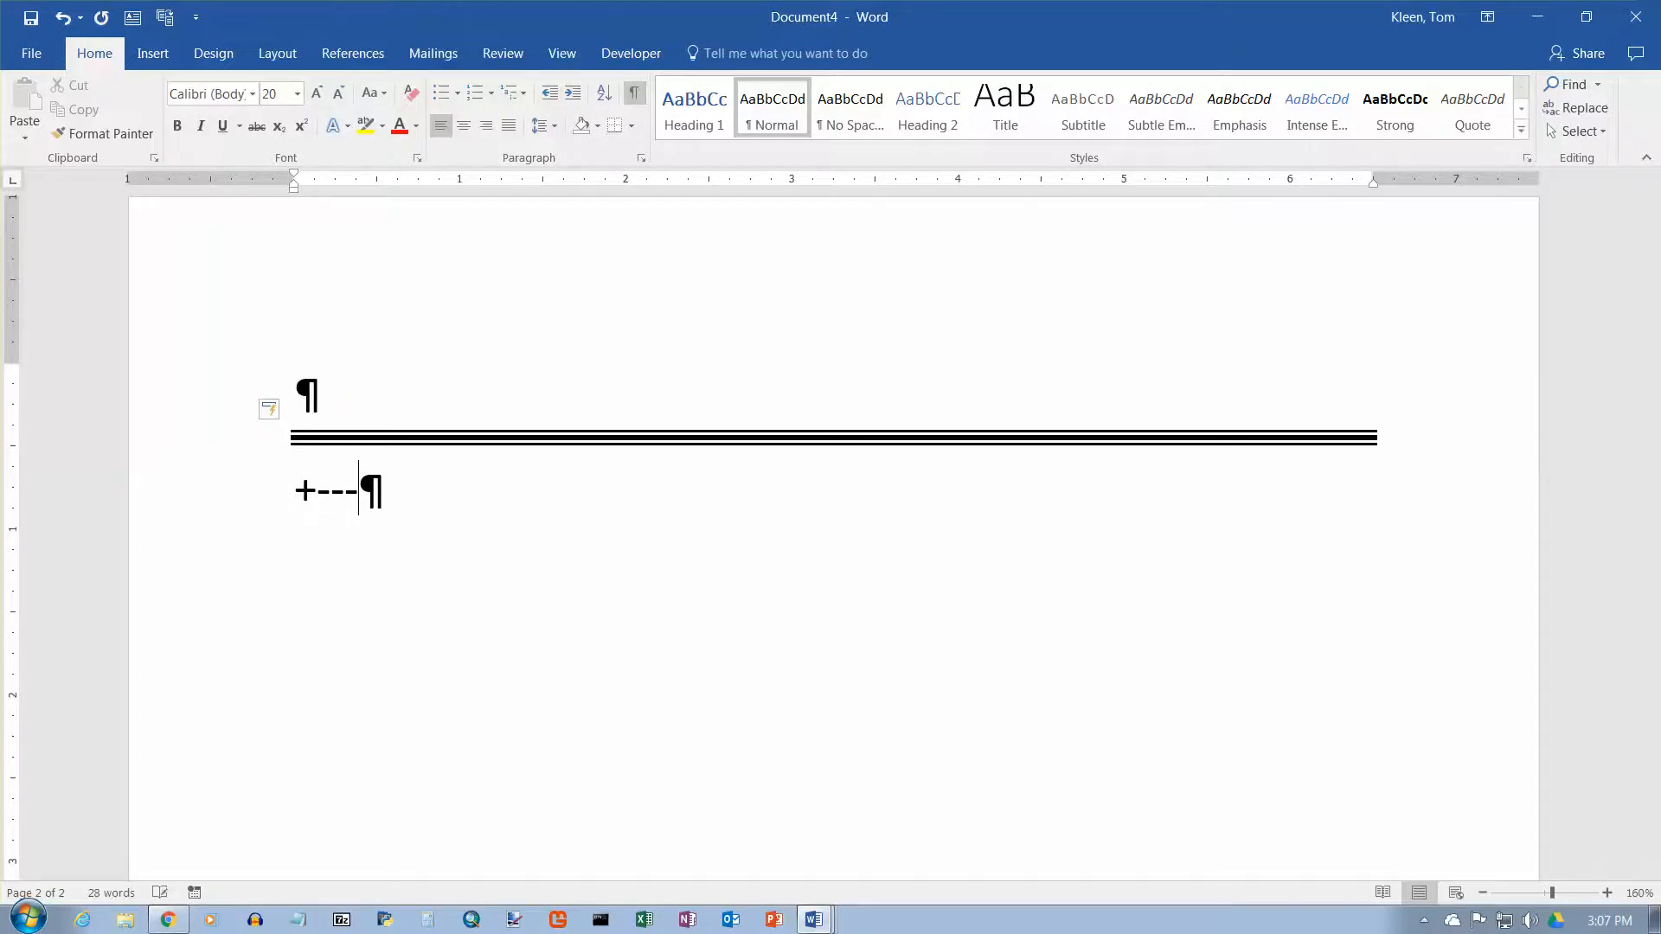
{"action": "type", "text": "+---"}
{"action": "type", "text": "+---+"}
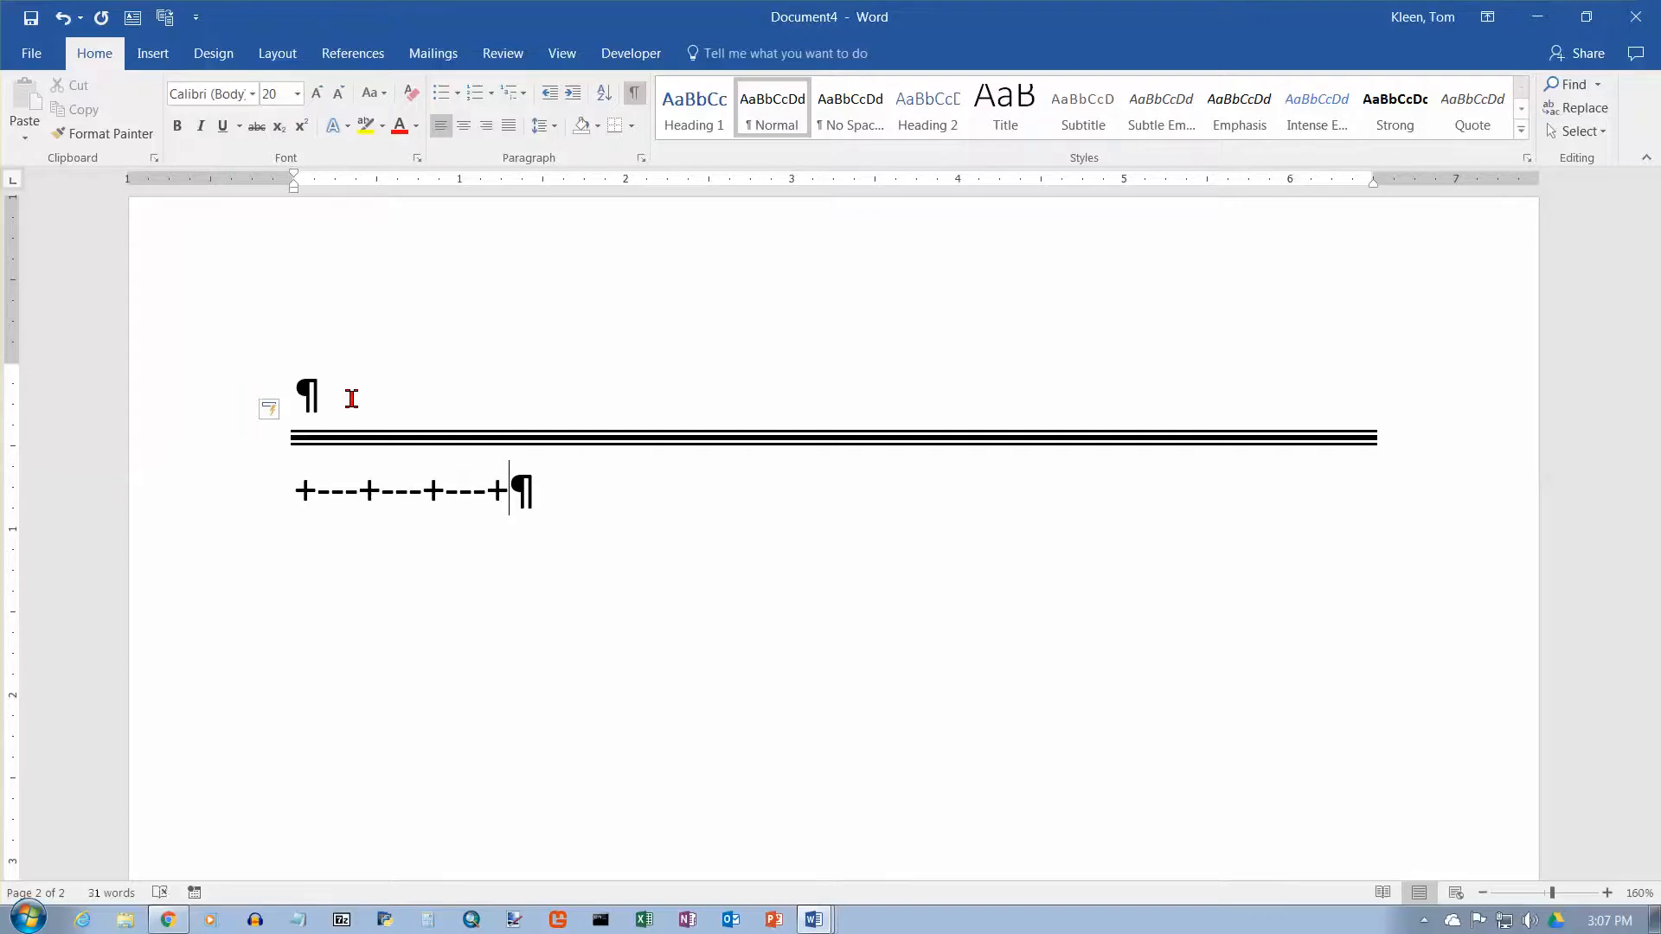
{"action": "key", "text": "Return"}
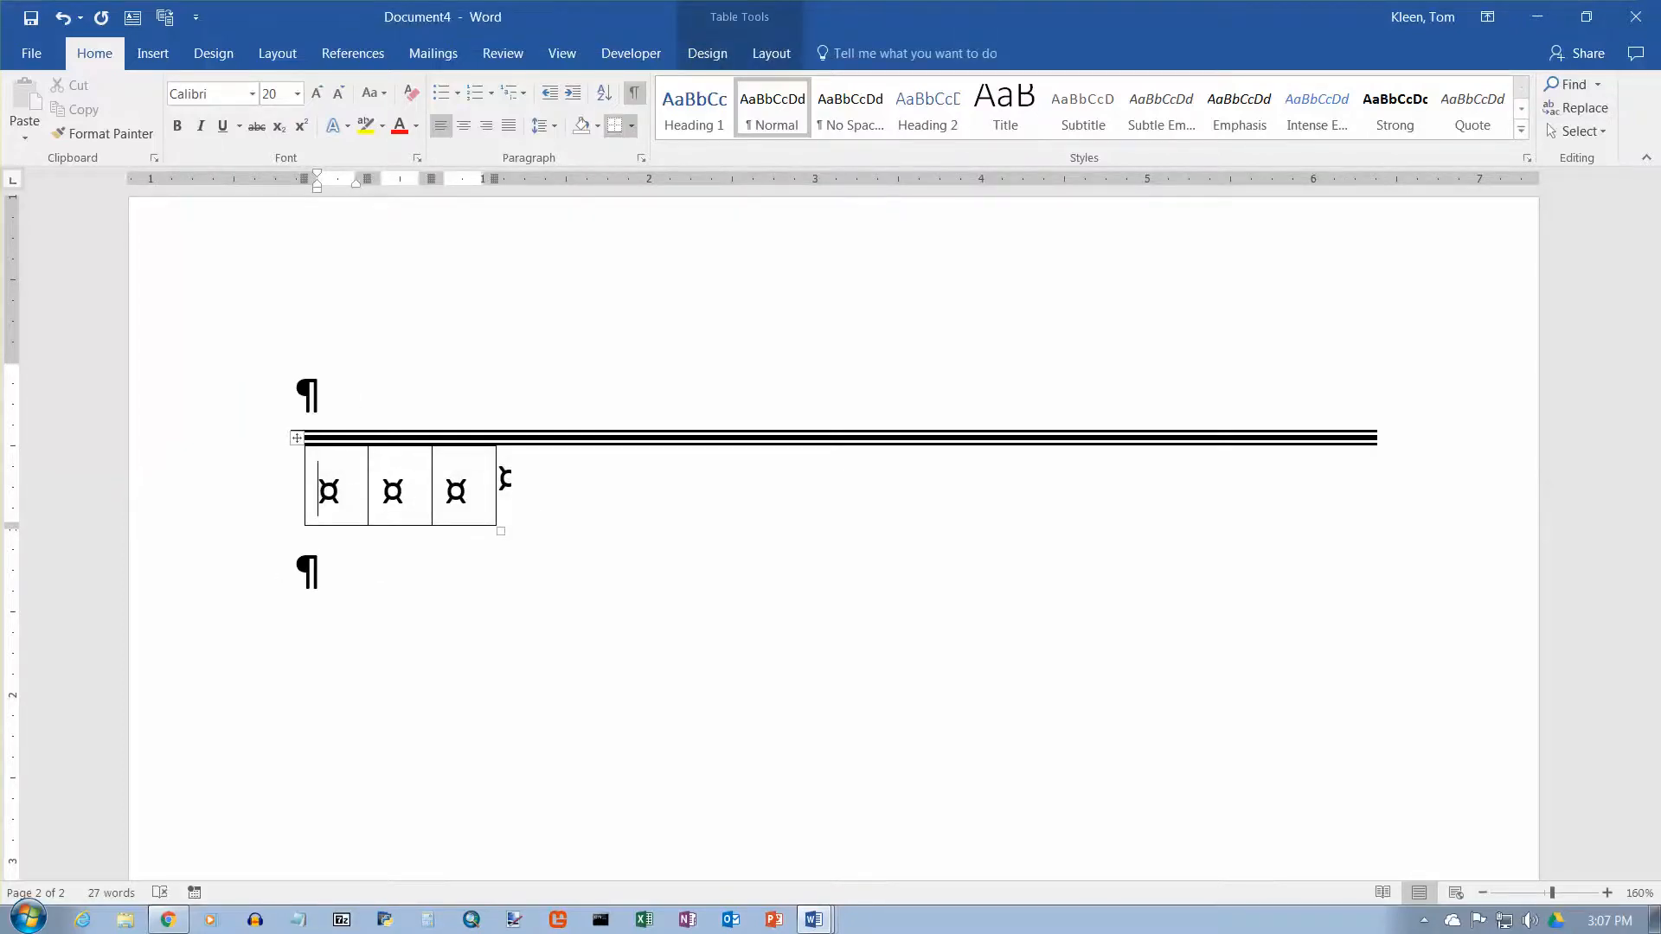
{"action": "key", "text": "Up"}
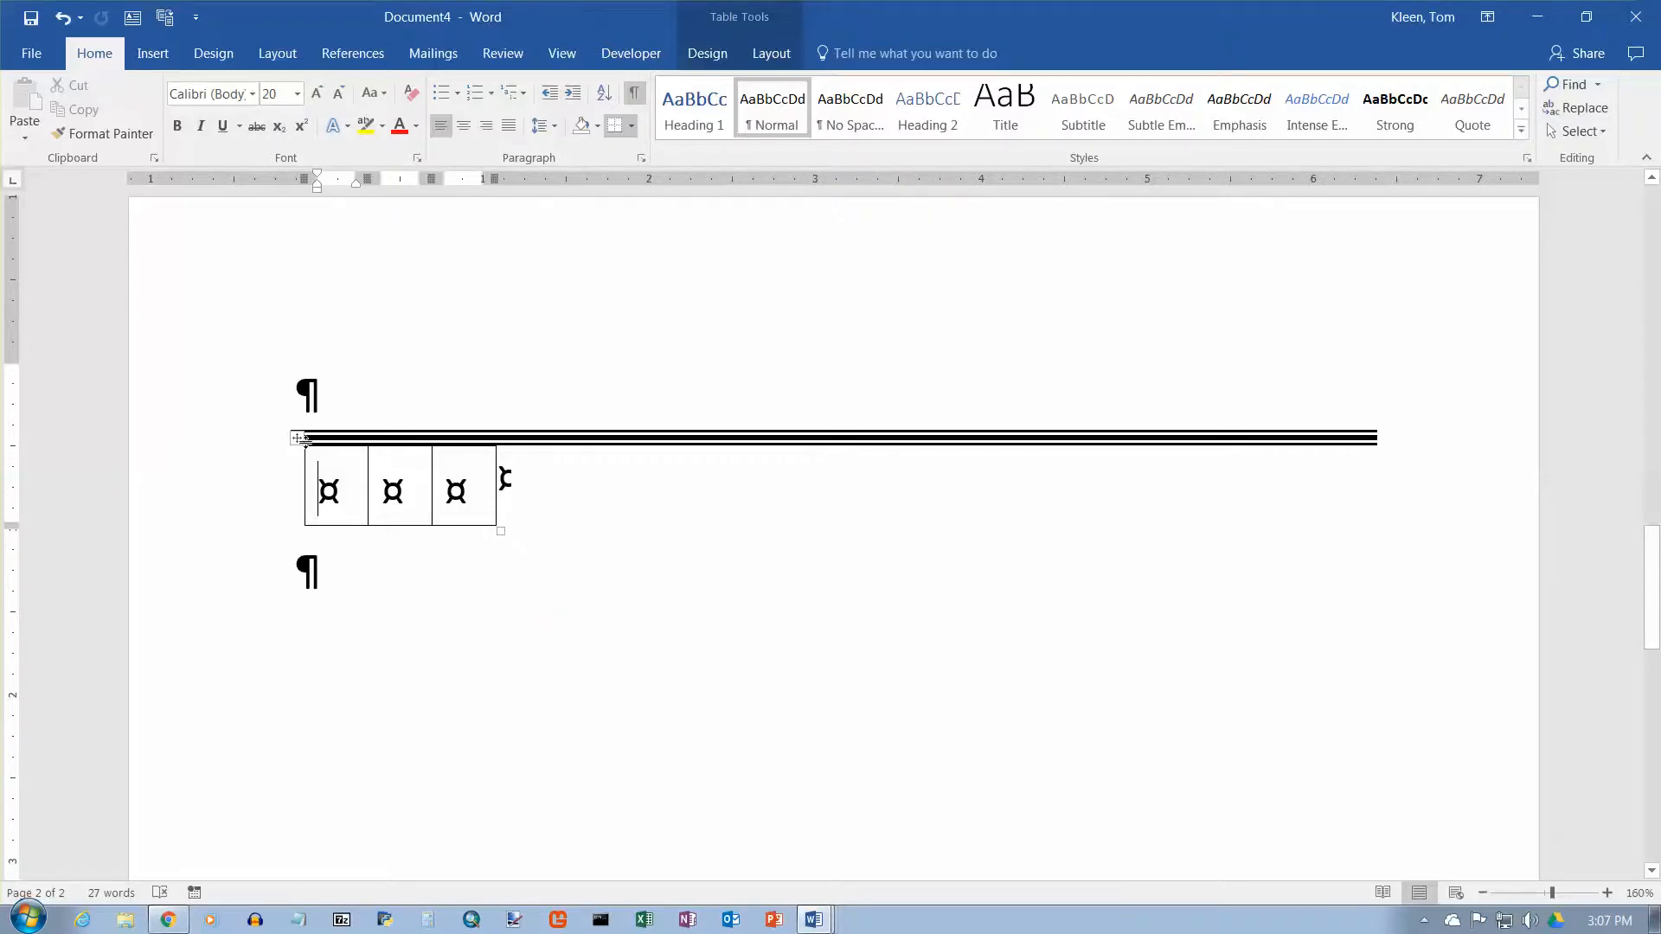
- Extend the three-column table to four rows by advancing past its last cell
{"action": "mouse_move", "coordinate": [497, 437]}
{"action": "left_click", "coordinate": [486, 503]}
{"action": "key", "text": "Tab"}
{"action": "key", "text": "Tab"}
{"action": "key", "text": "Tab"}
{"action": "key", "text": "Tab"}
{"action": "key", "text": "Tab"}
{"action": "key", "text": "Tab"}
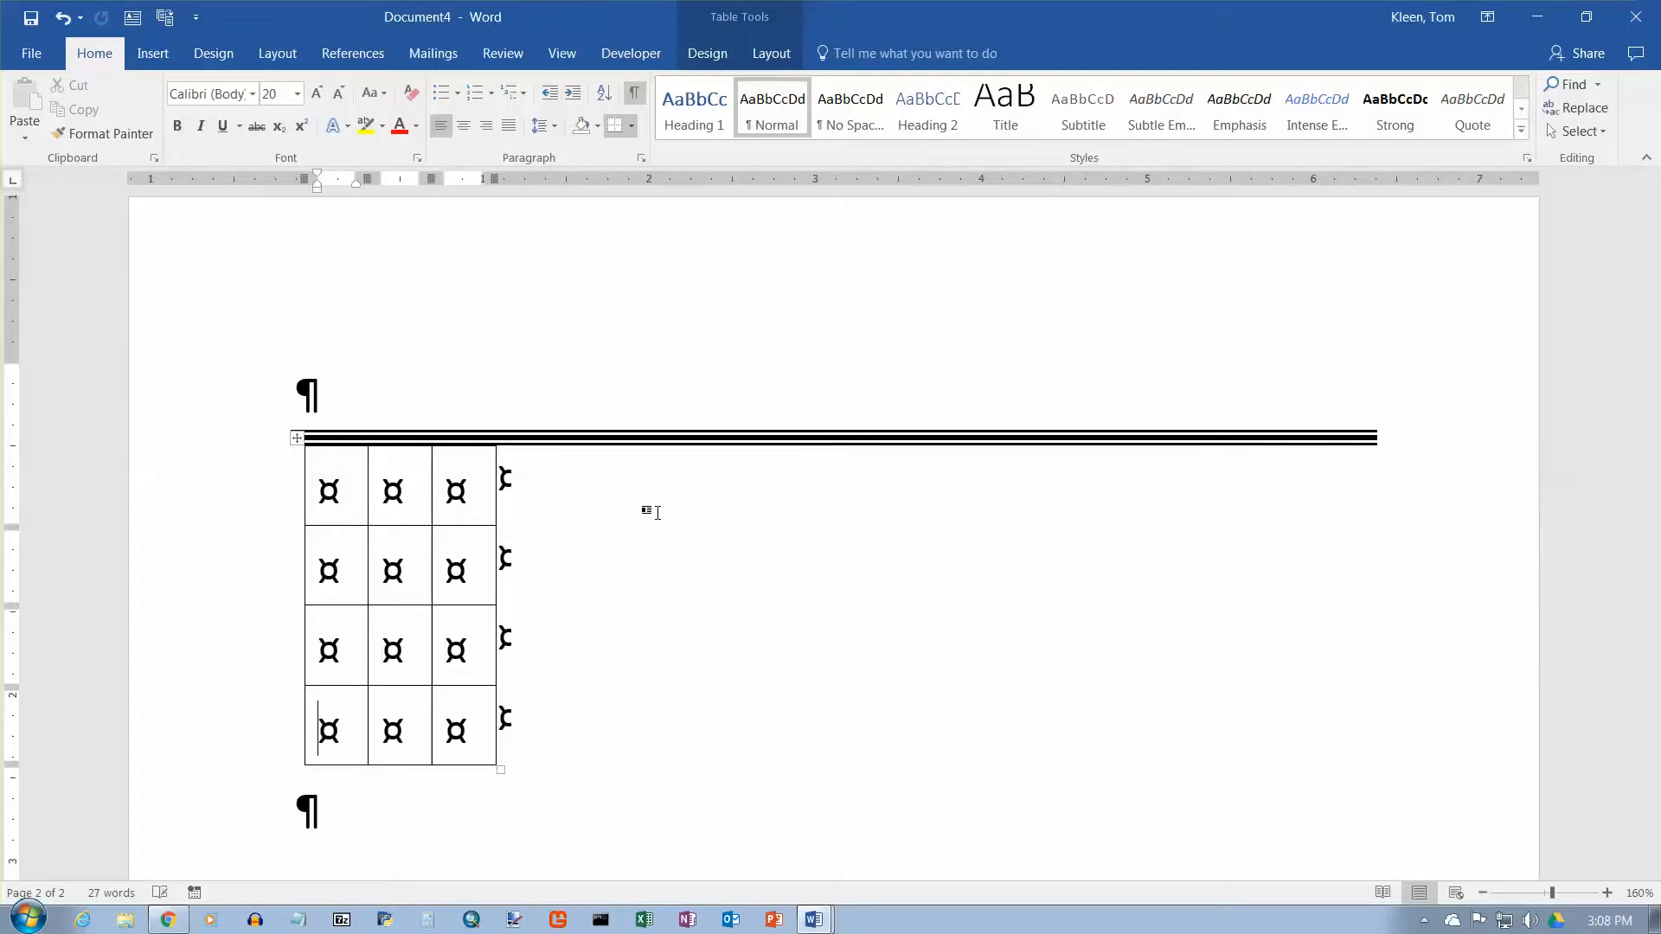